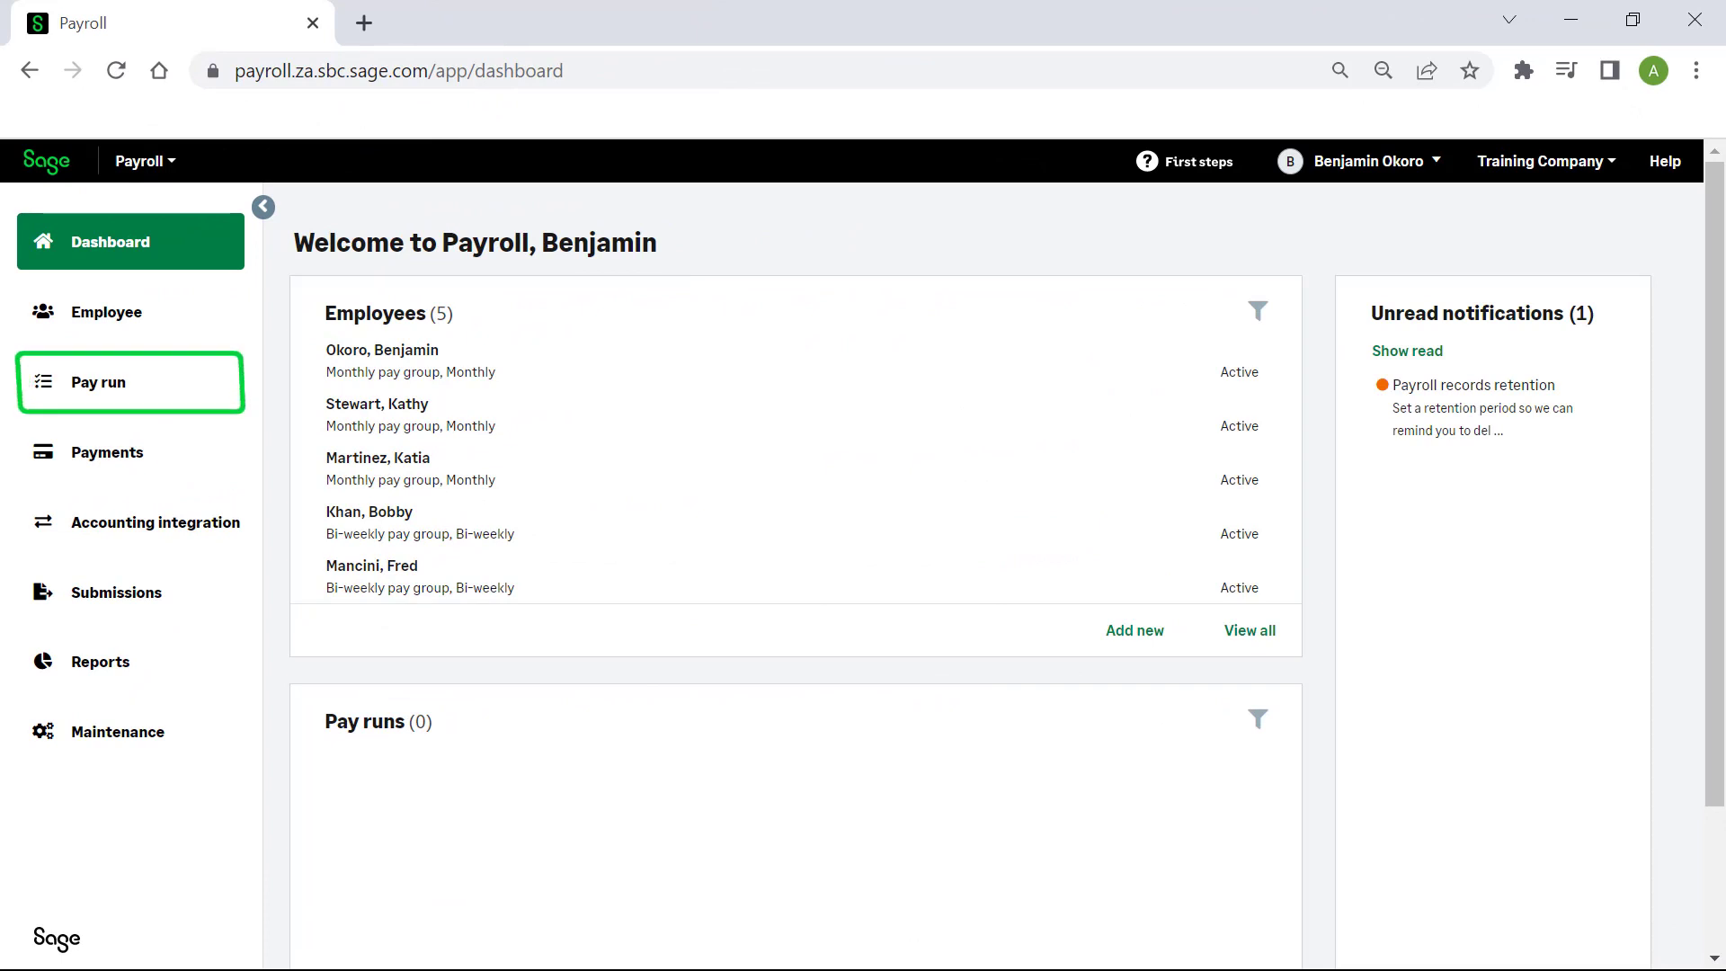
- Start a new pay run schedule with Bi-weekly frequency and Monday as the pay period's start day
left_click(131, 382)
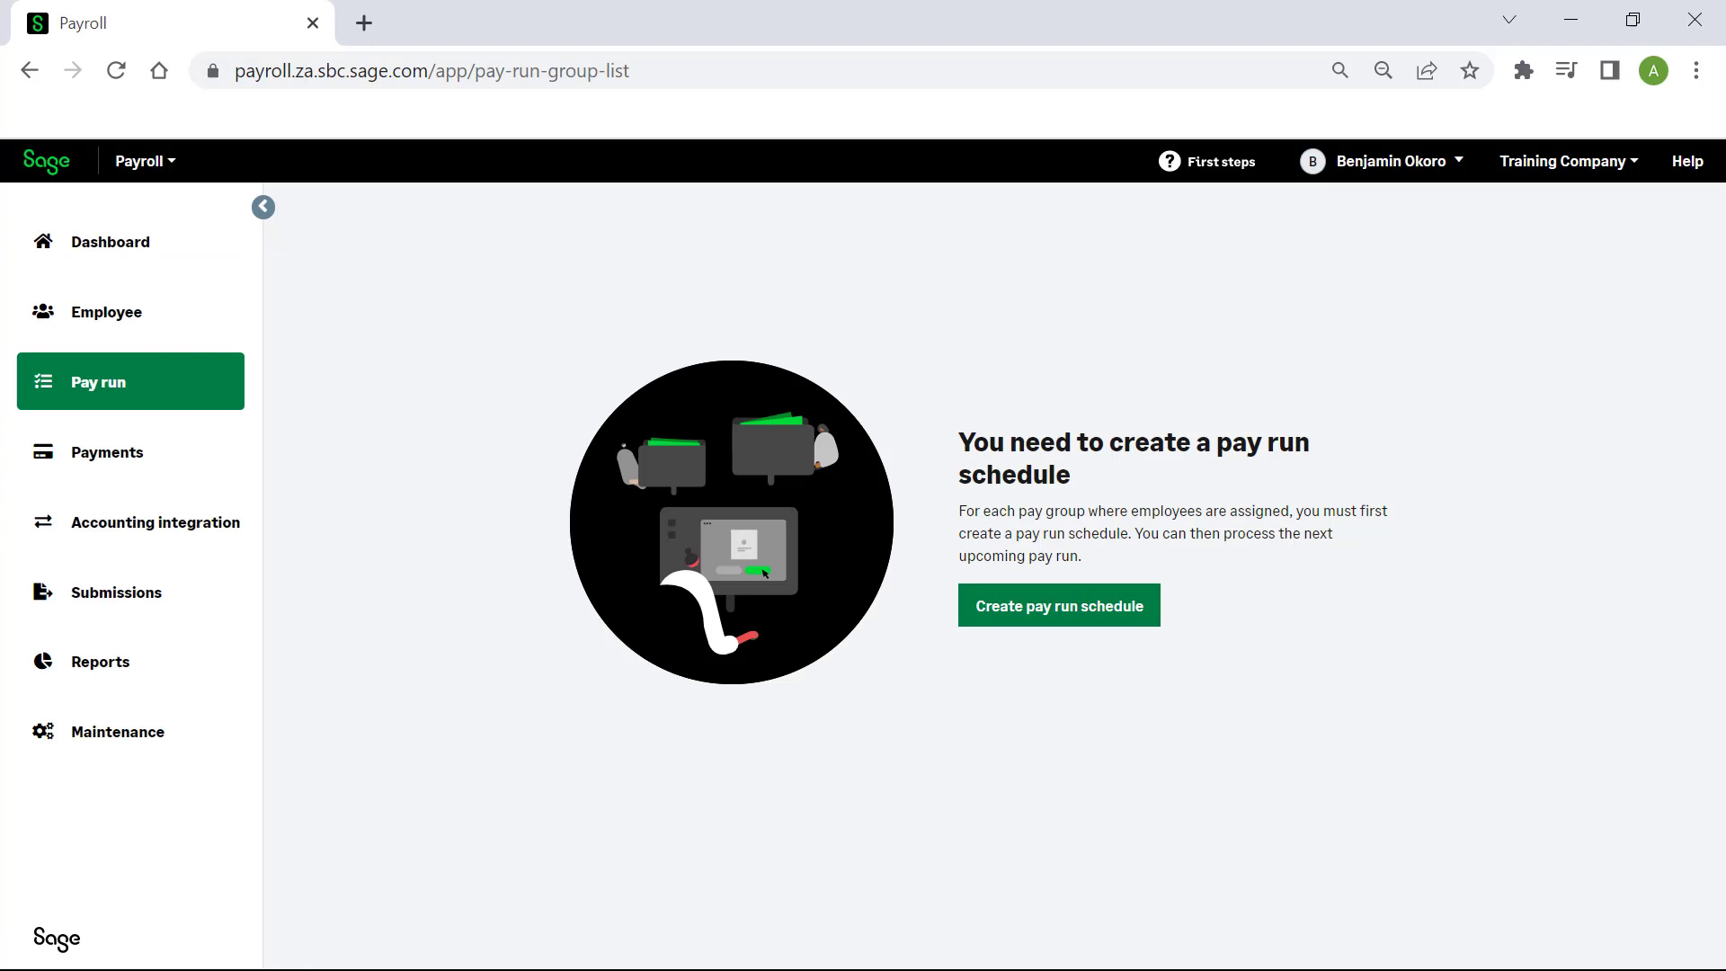
left_click(1059, 605)
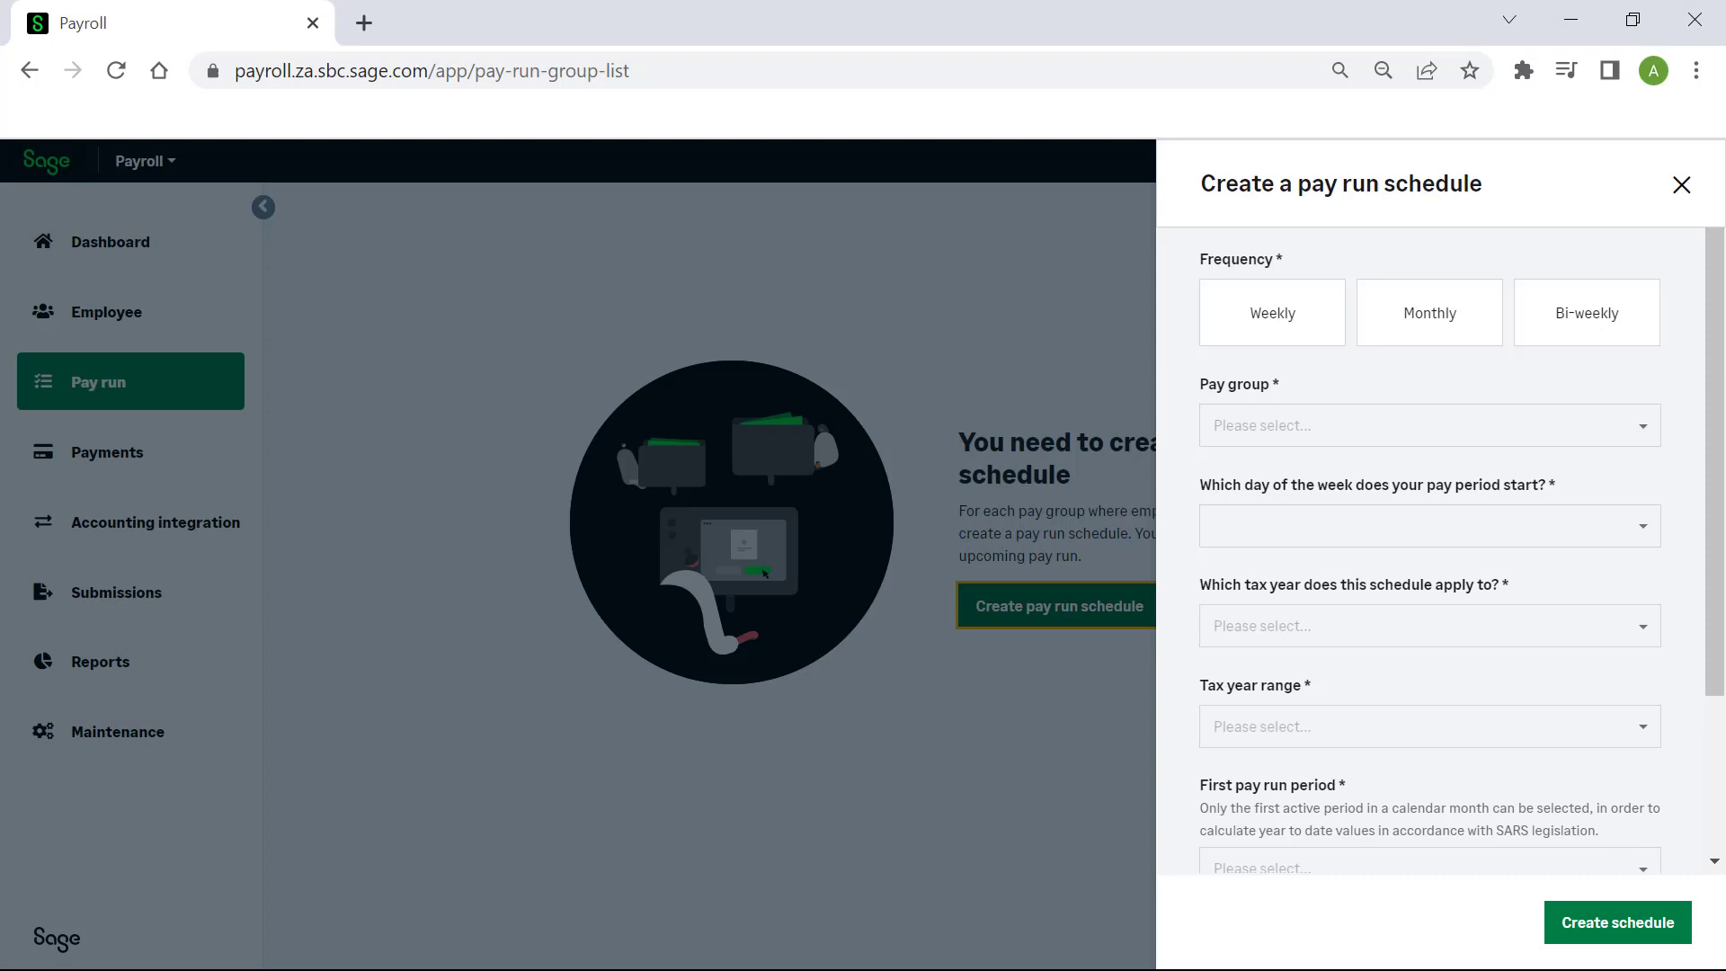
left_click(1587, 313)
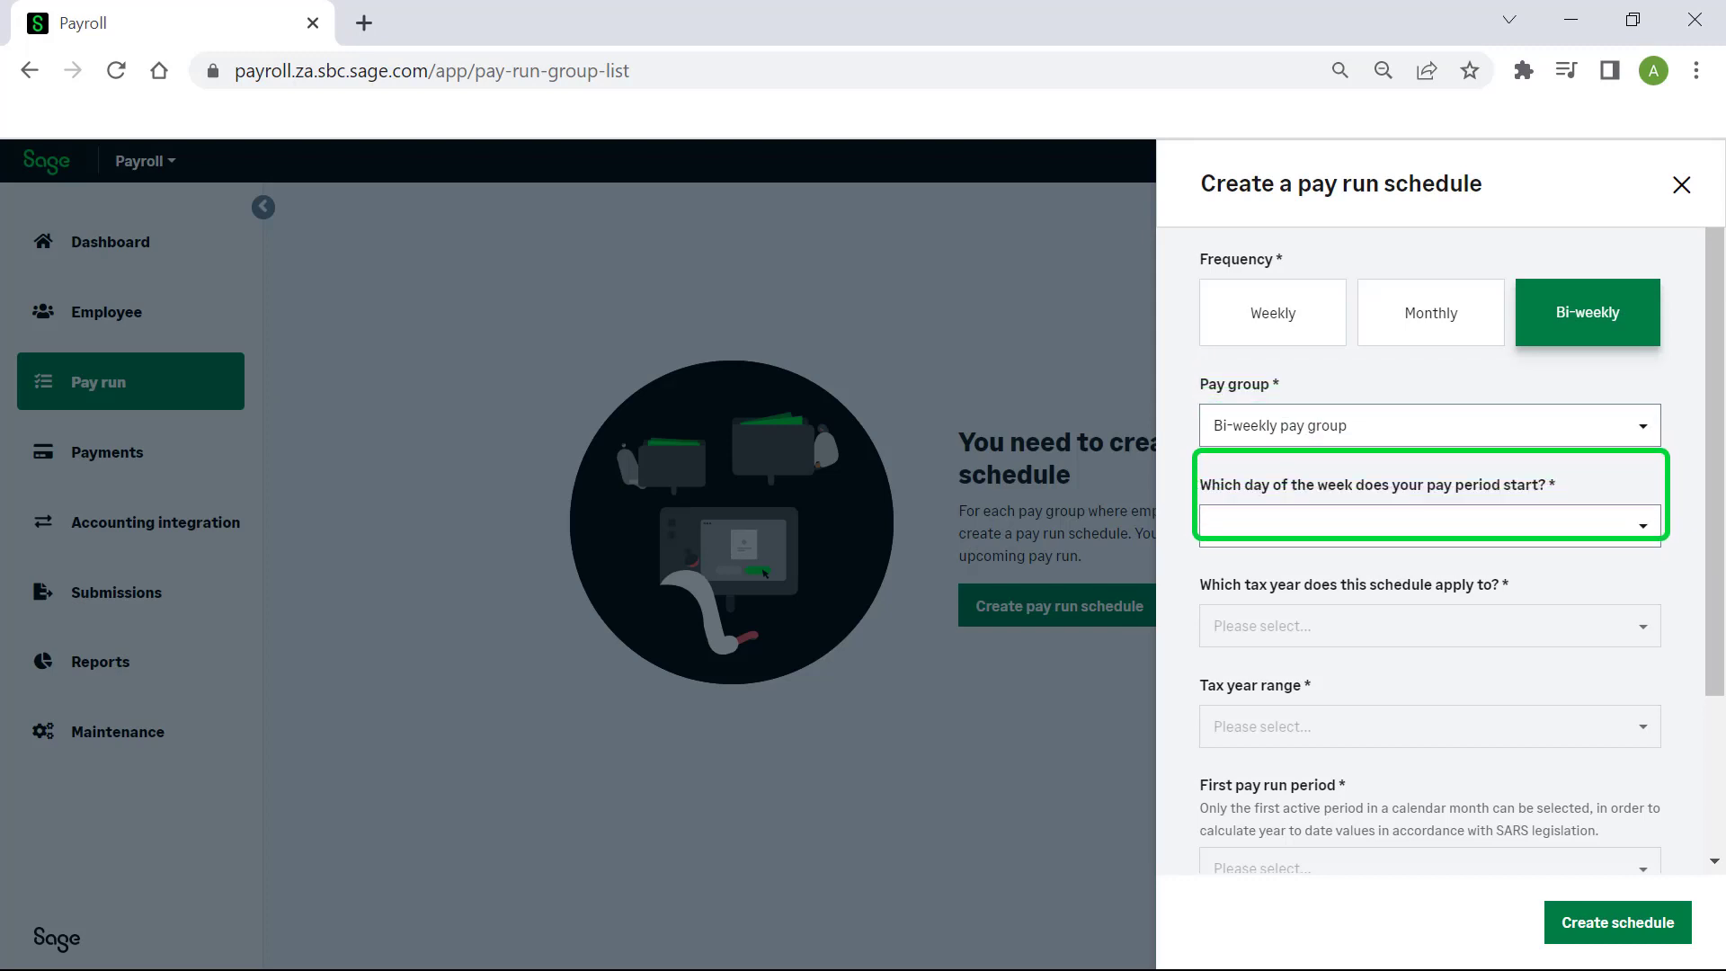
left_click(1429, 526)
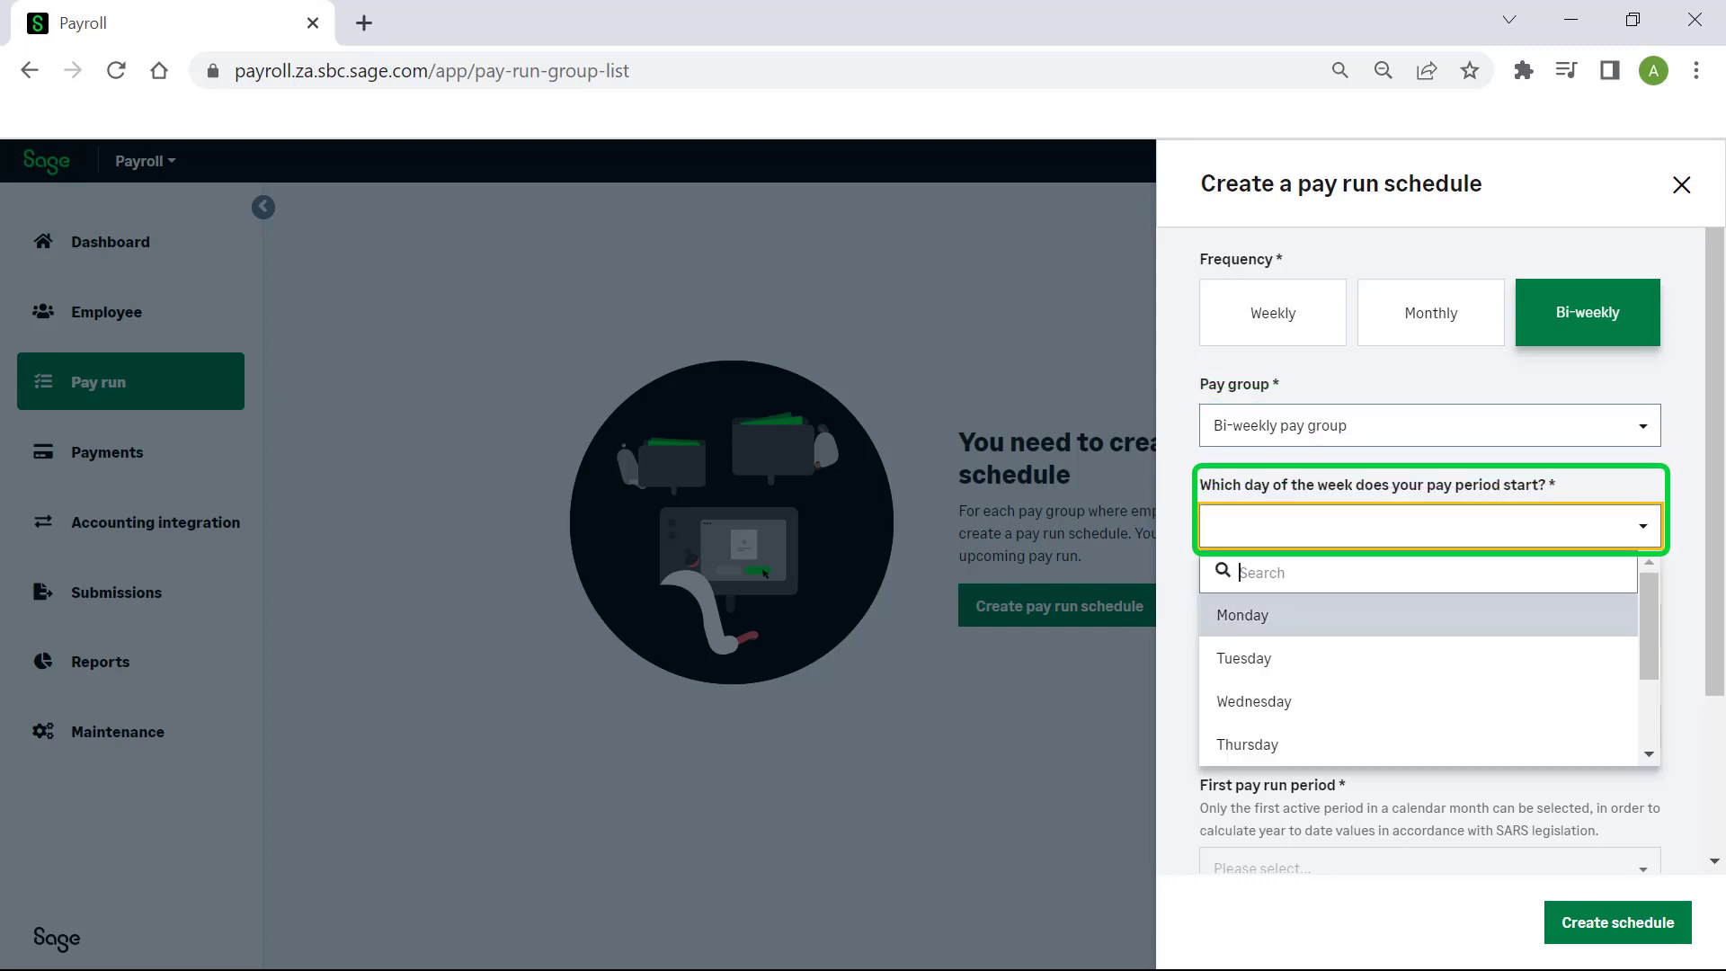
key("Return")
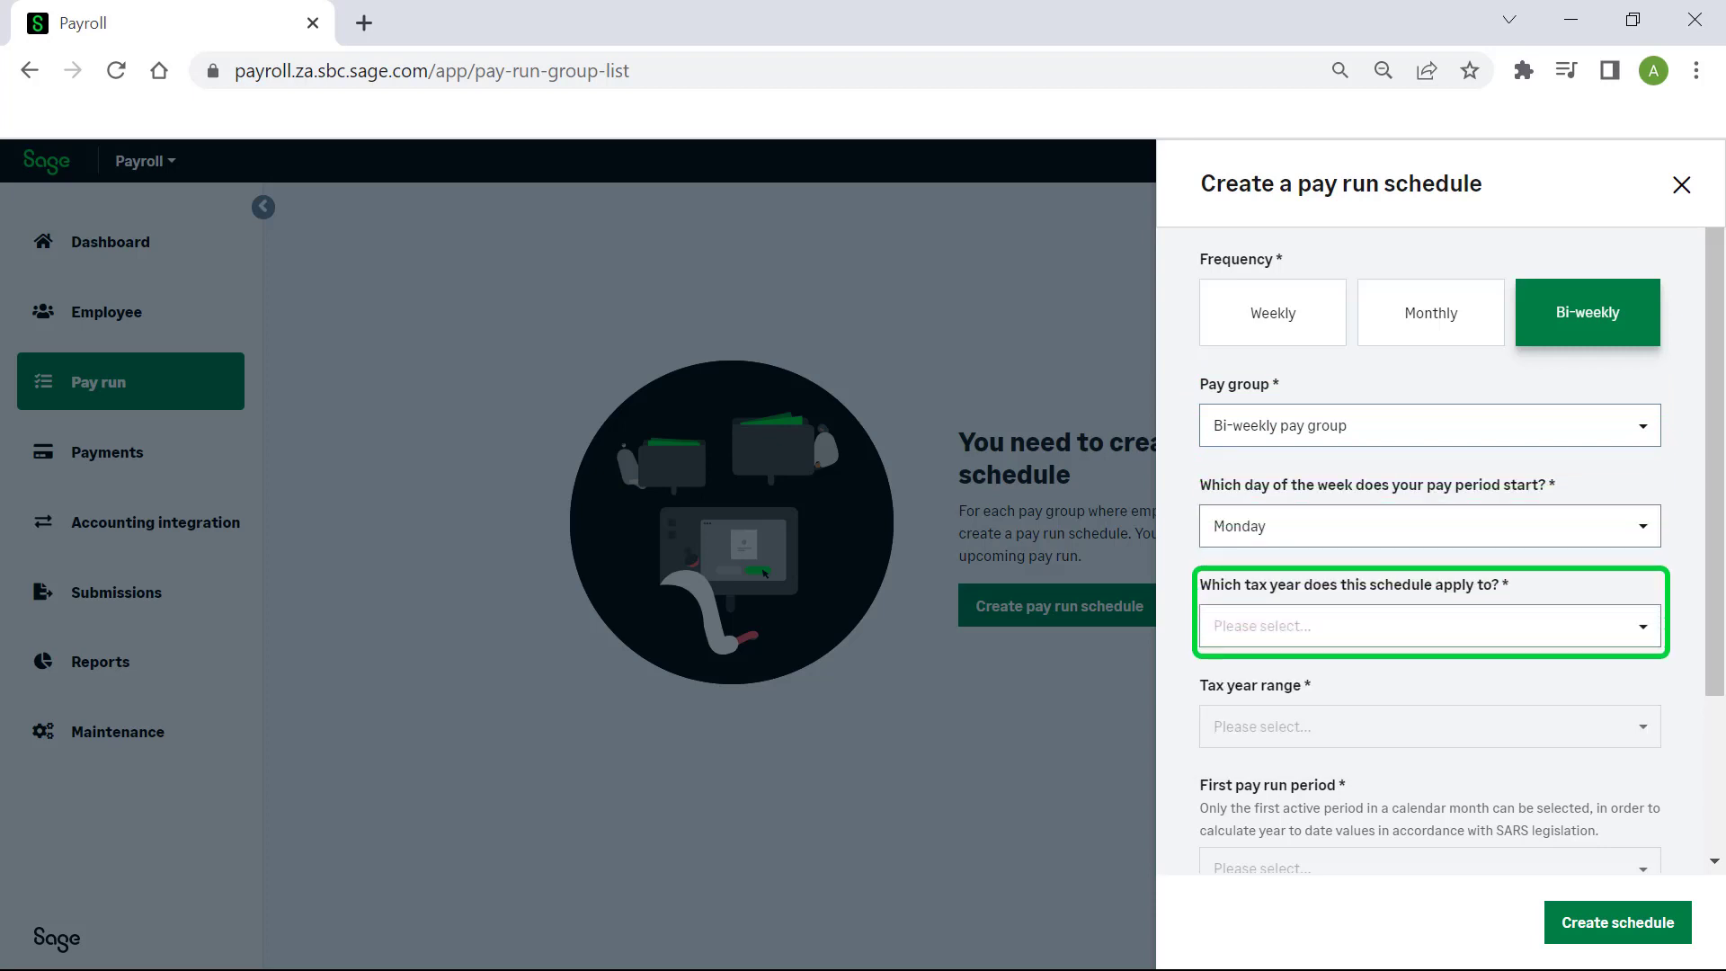
- Set the schedule's tax year to 2023 and its tax year range to 28/02/2022 - 26/02/2023
left_click(1429, 627)
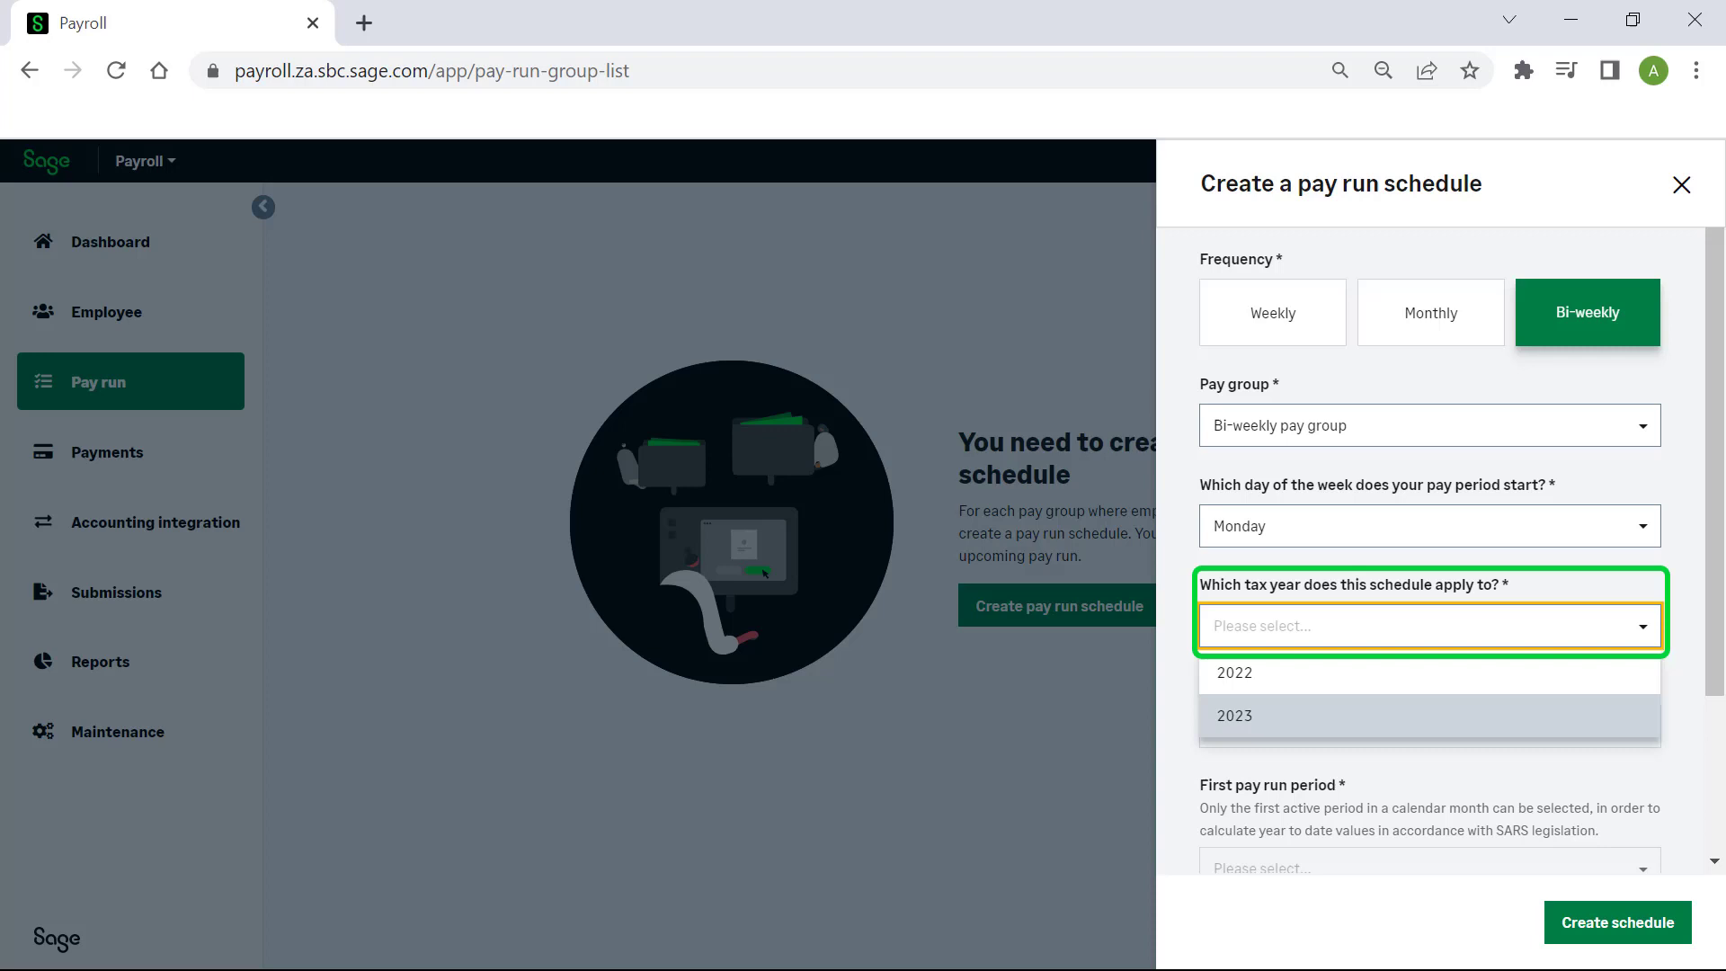
key("Return")
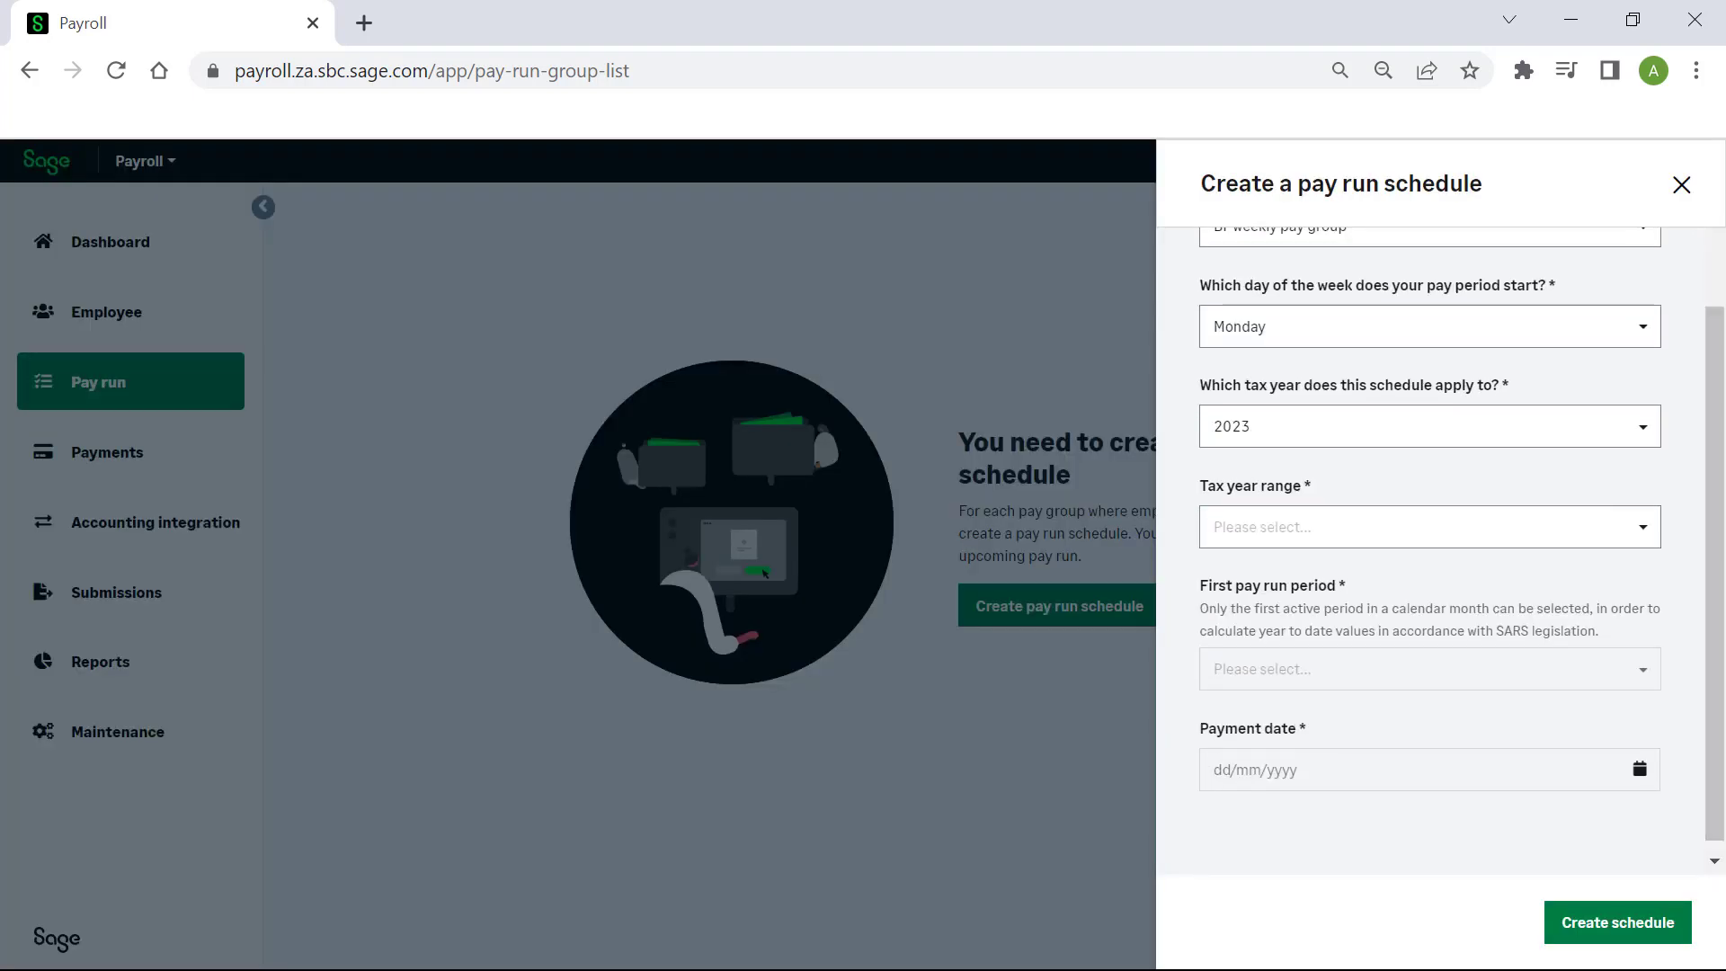
left_click(1429, 526)
key("Down")
key("Down")
key("Down")
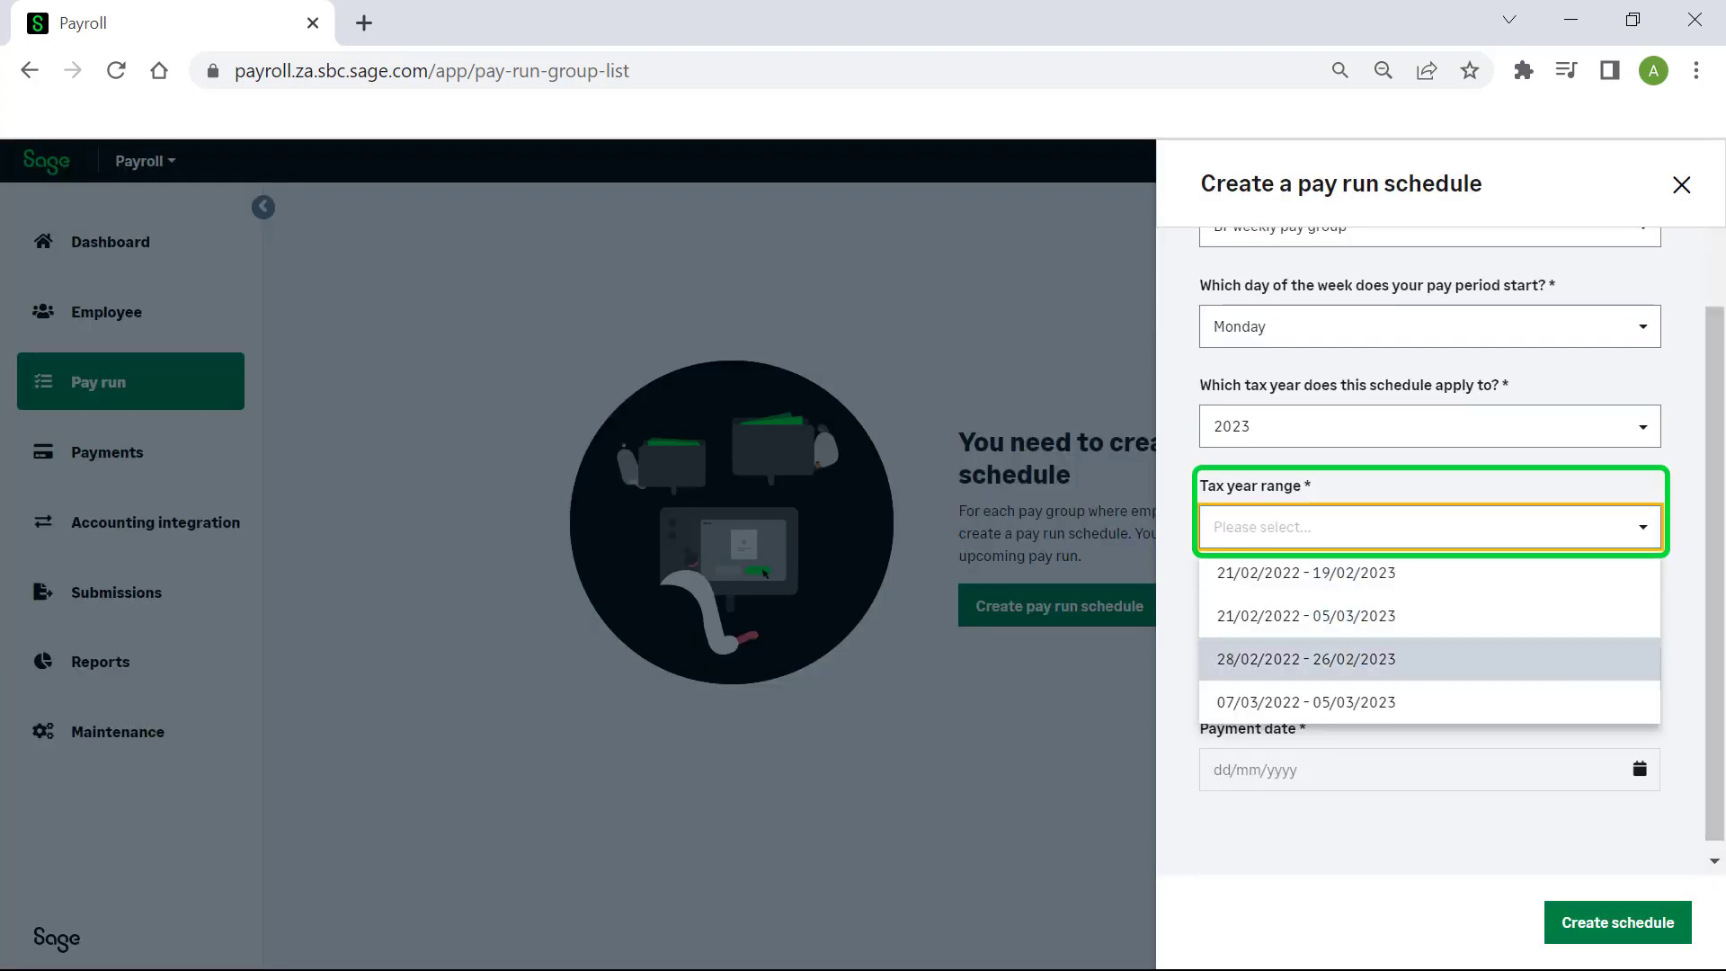
key("Return")
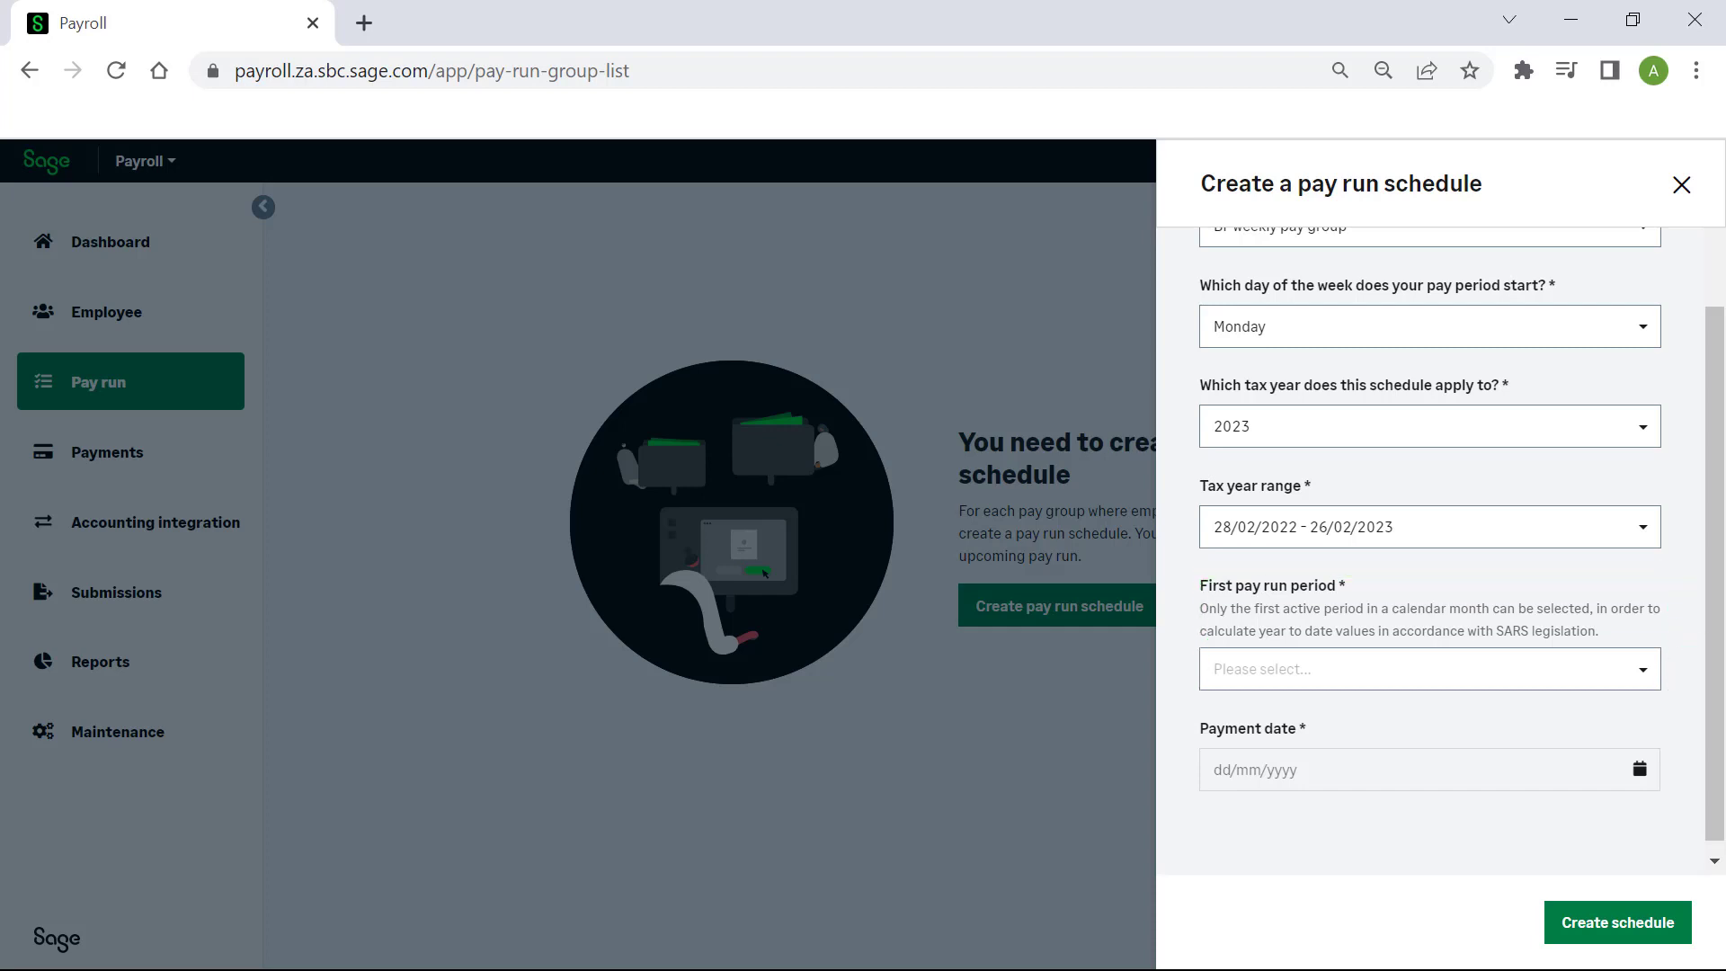
- Create the schedule with 28/02/2022 - 13/03/2022 as the first pay run period and 13/03/2022 as the payment date
left_click(1643, 669)
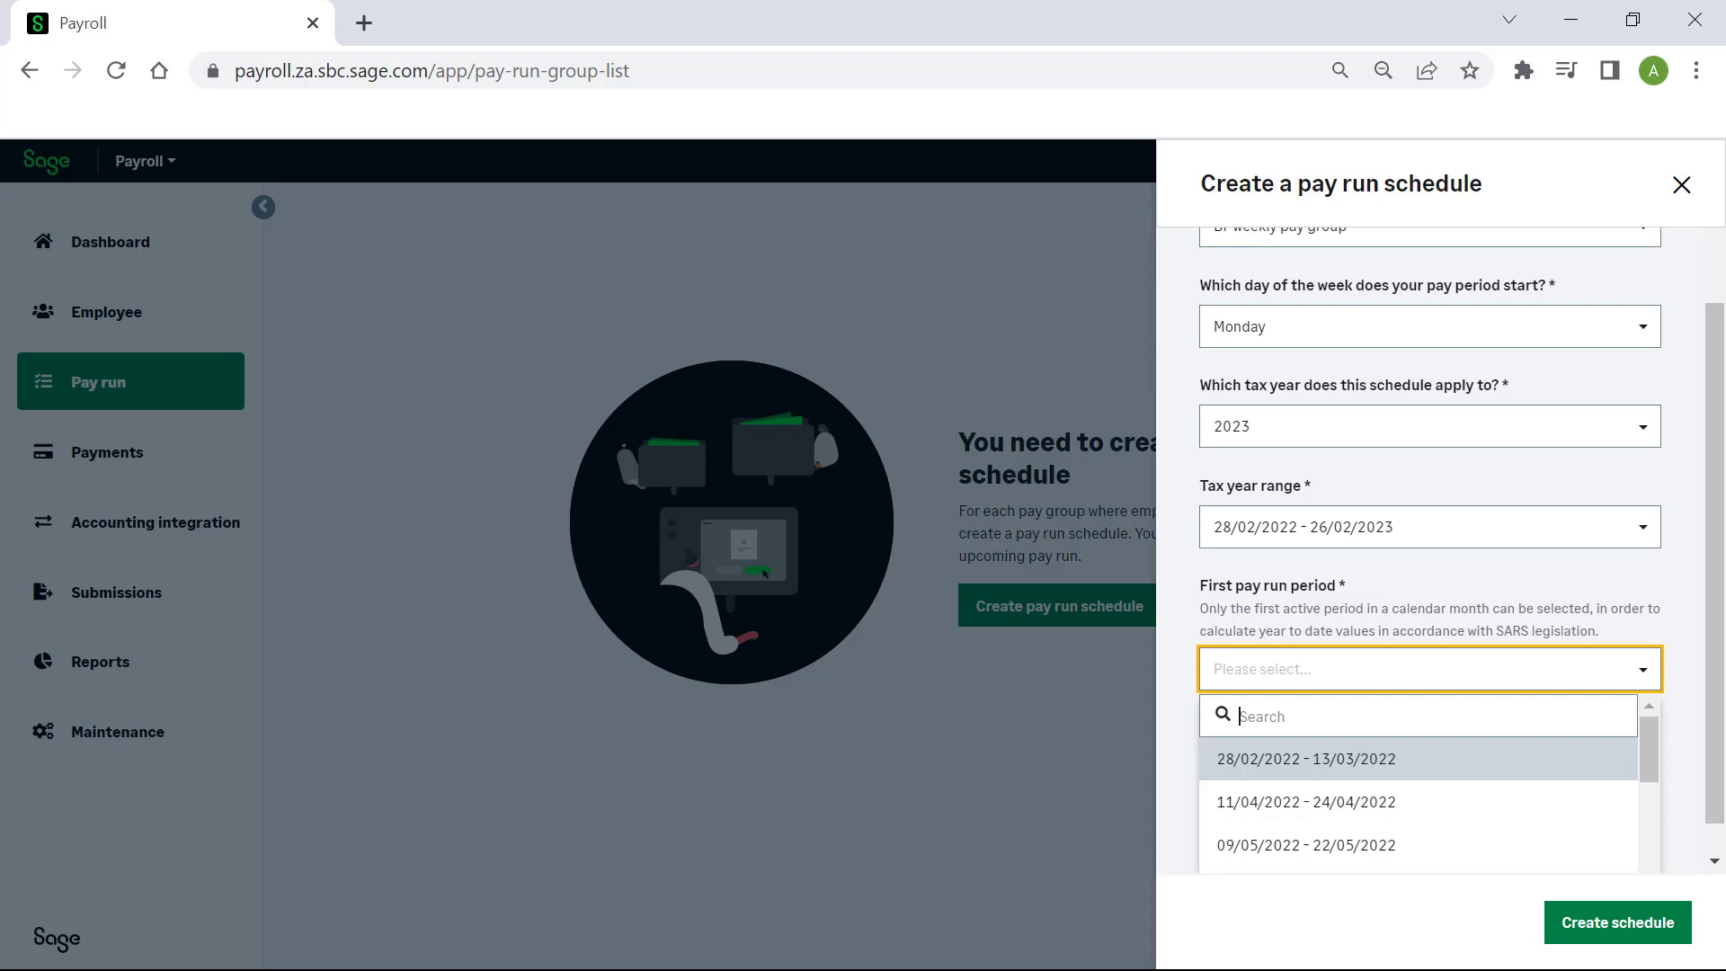
key("Return")
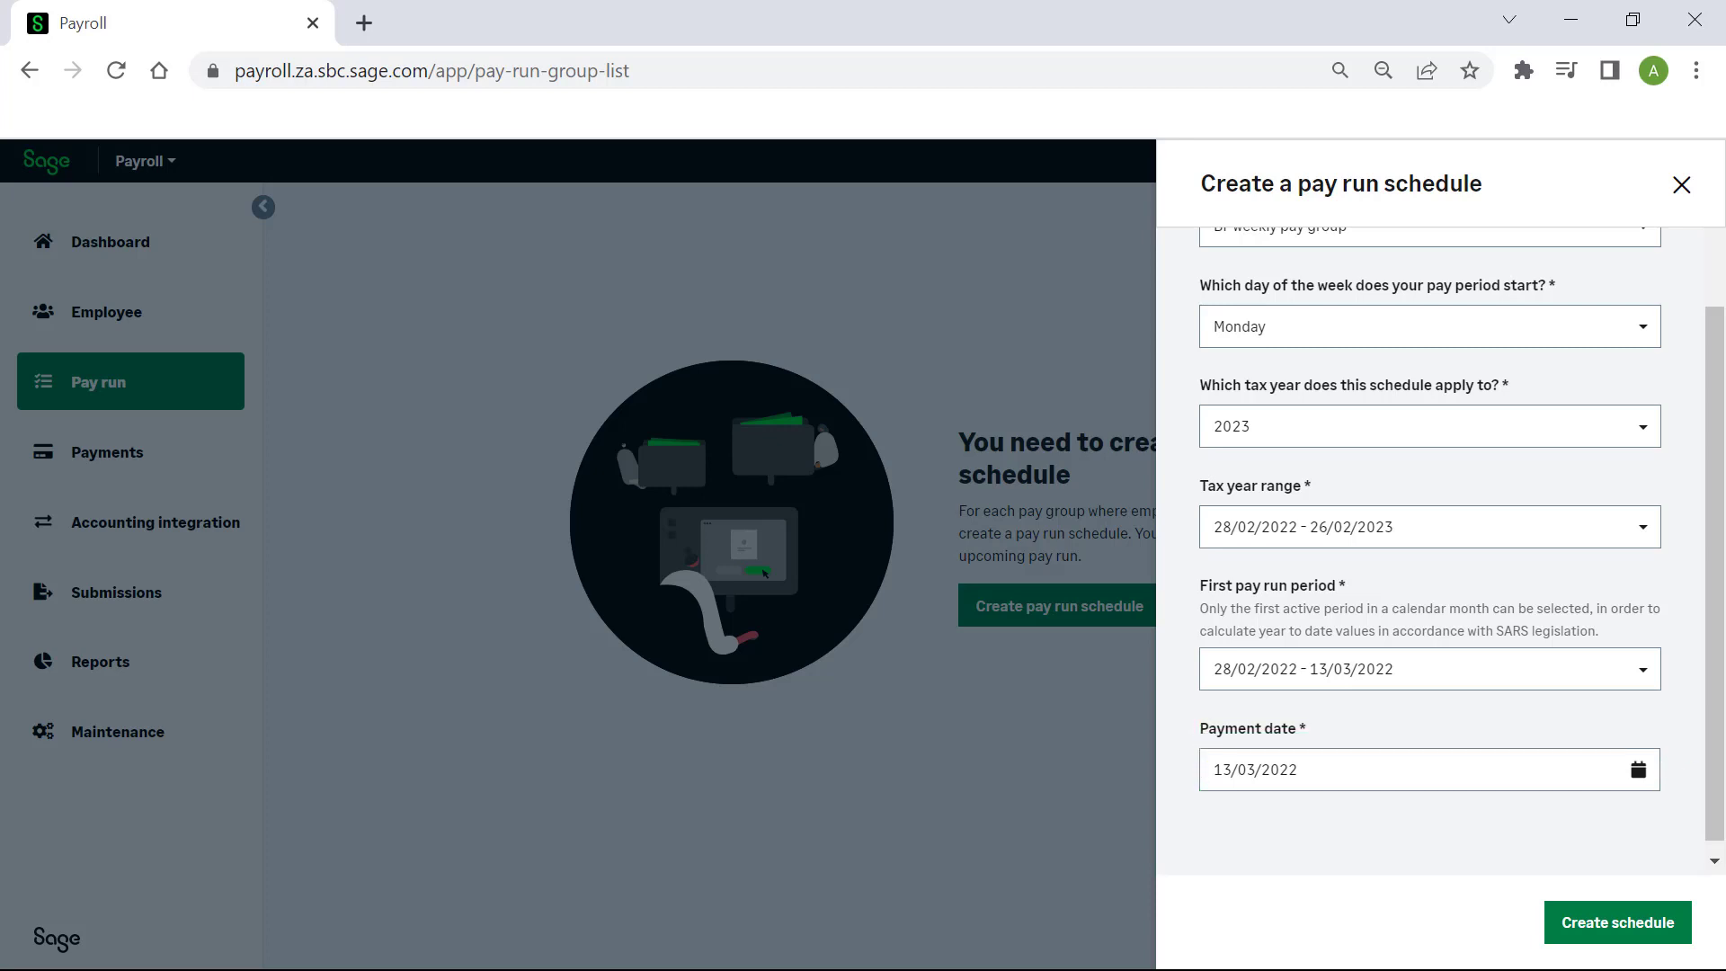
left_click(1638, 770)
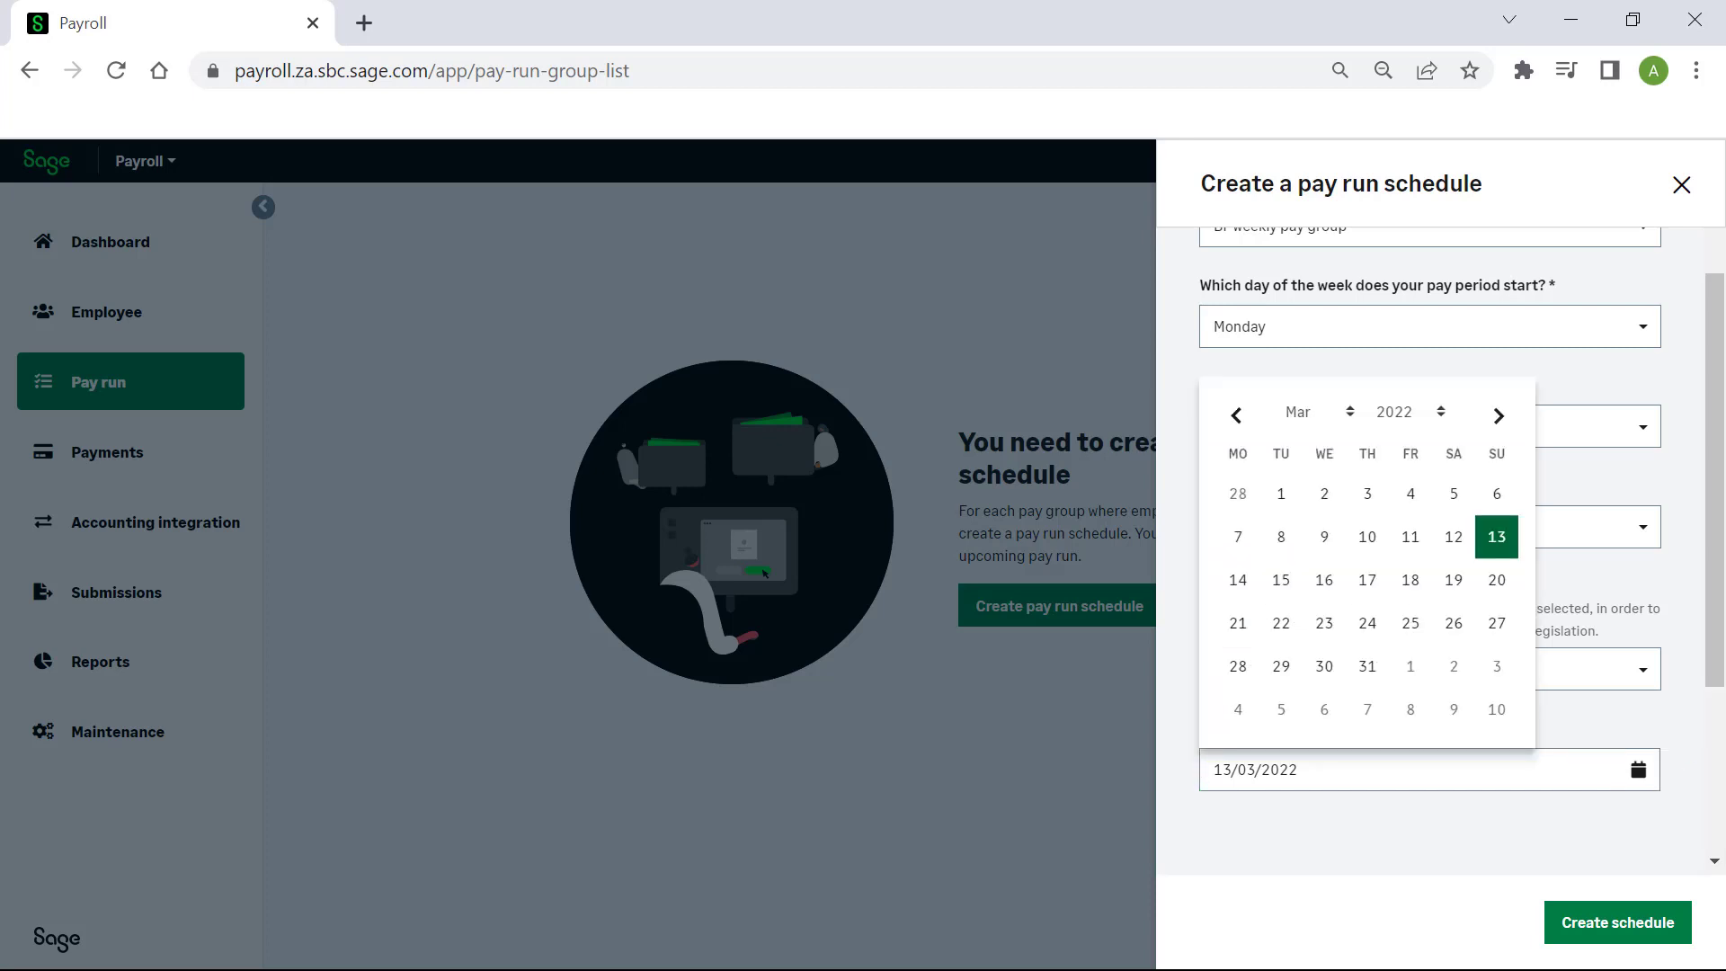
left_click(1638, 770)
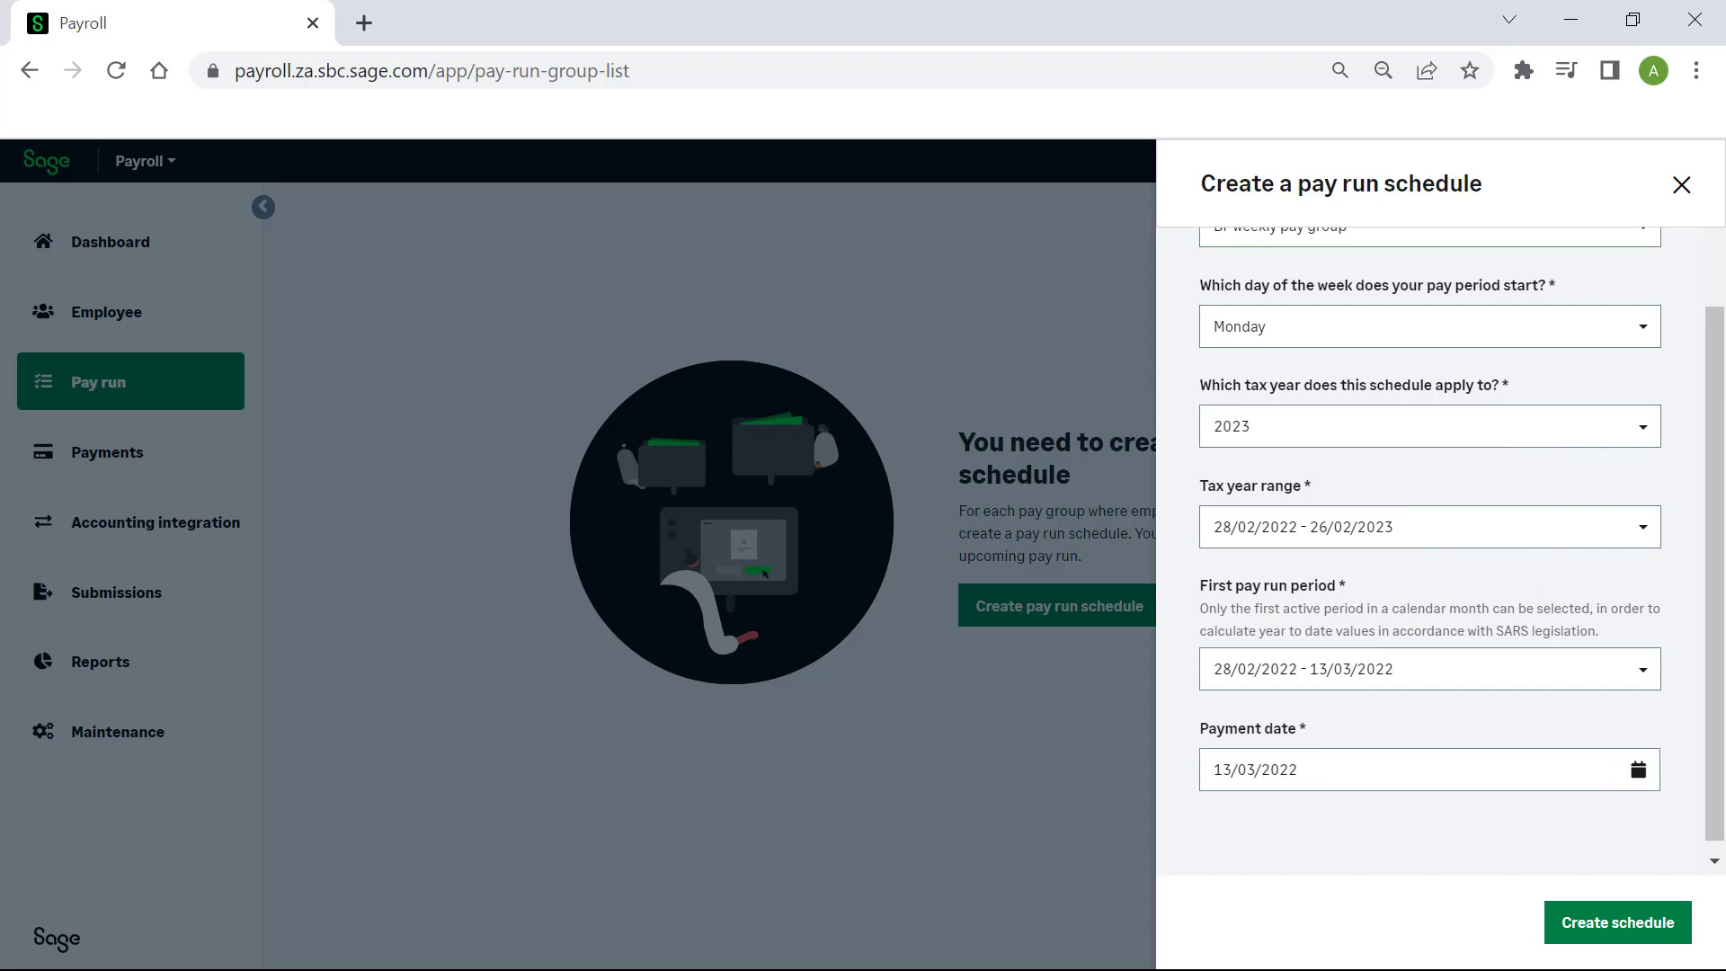
left_click(1617, 923)
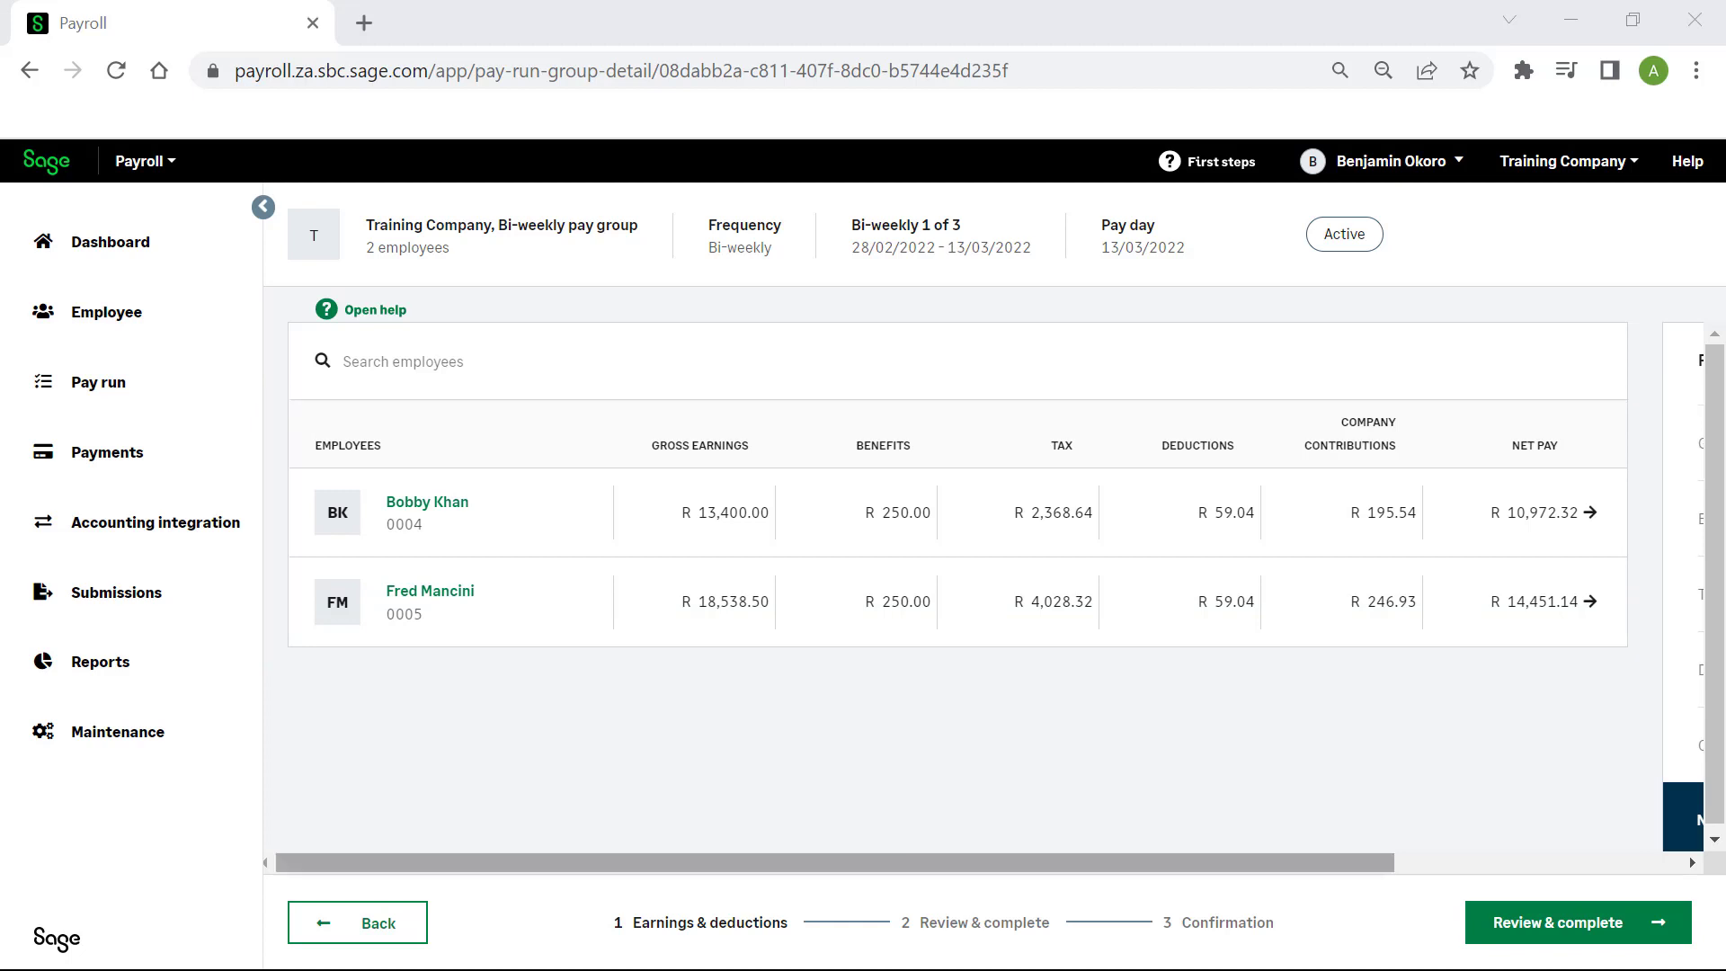
- Review the first listed employee's earnings, benefits, deductions, tax and company contributions in the bi-weekly pay run, and close the details without saving
left_click_drag(835, 863, 1122, 863)
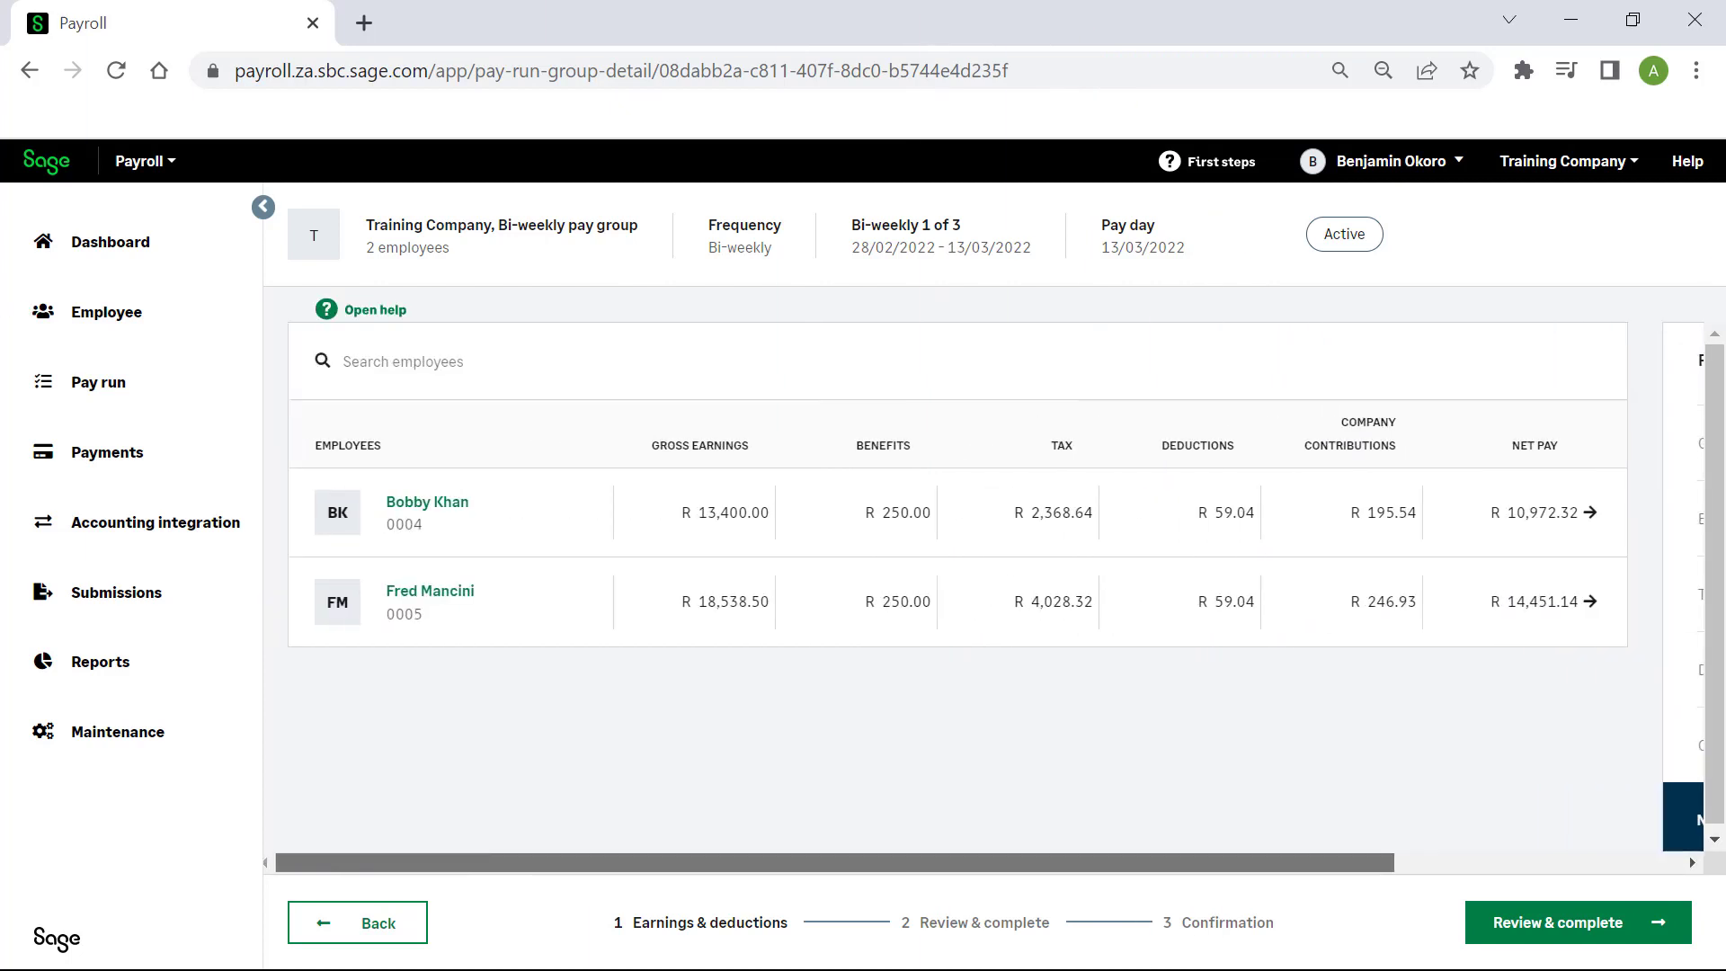
left_click(427, 503)
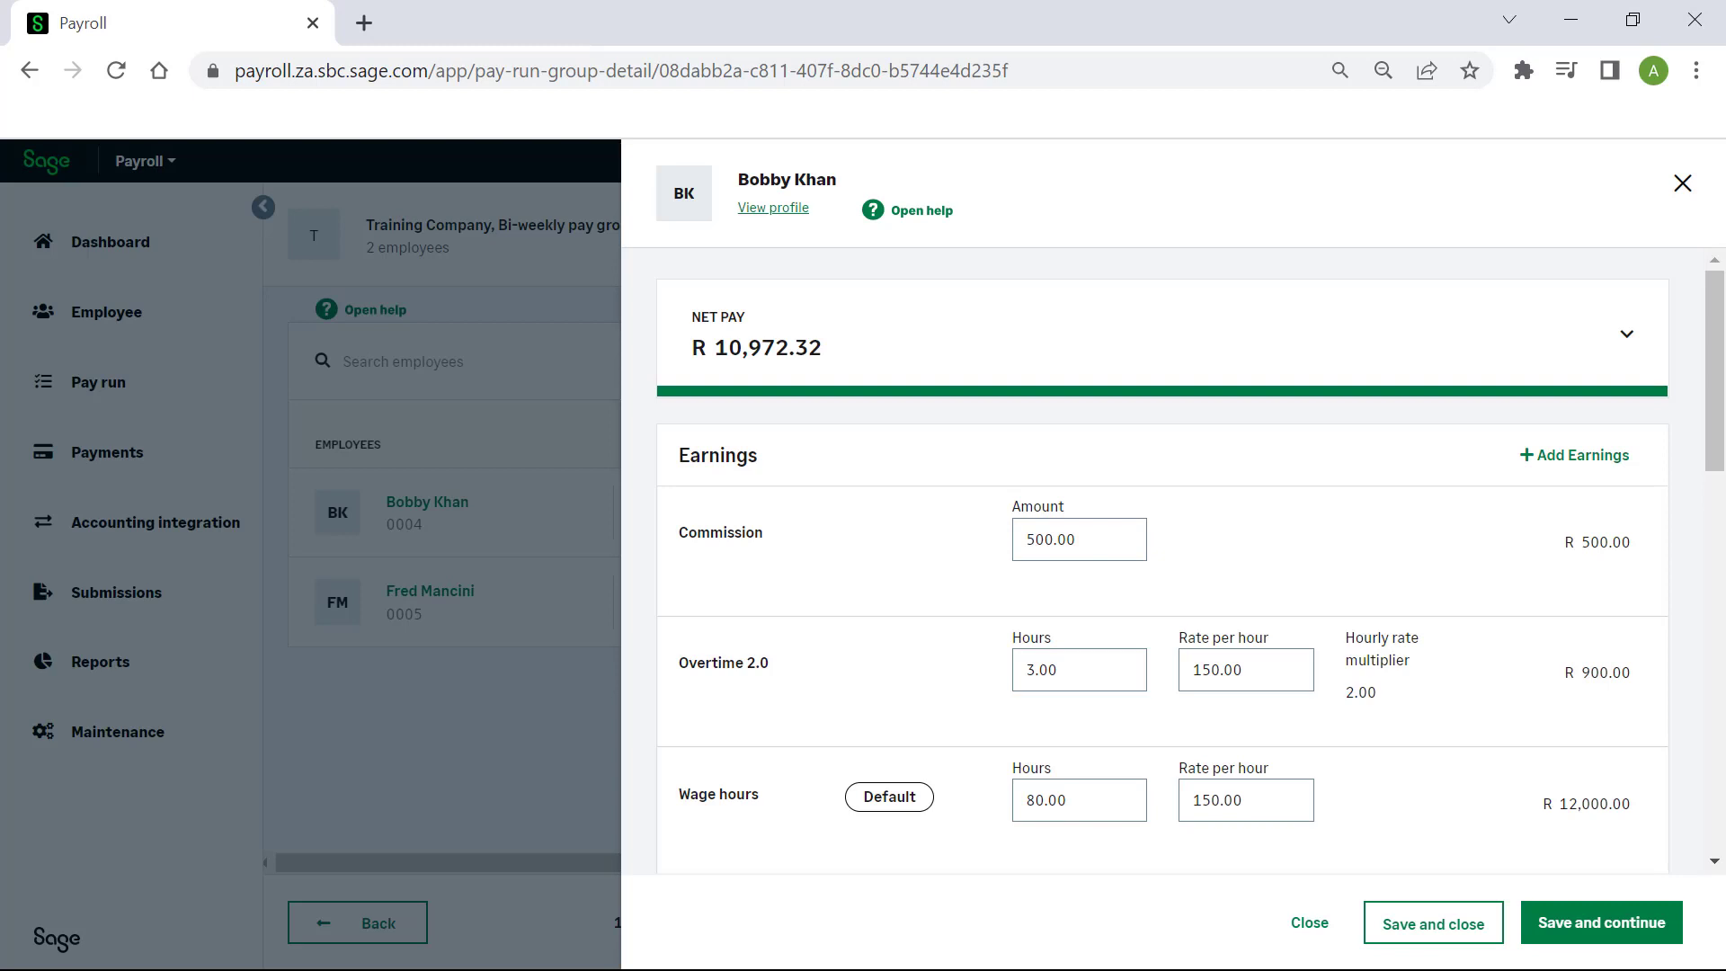
scroll(1162, 554, "down", 8)
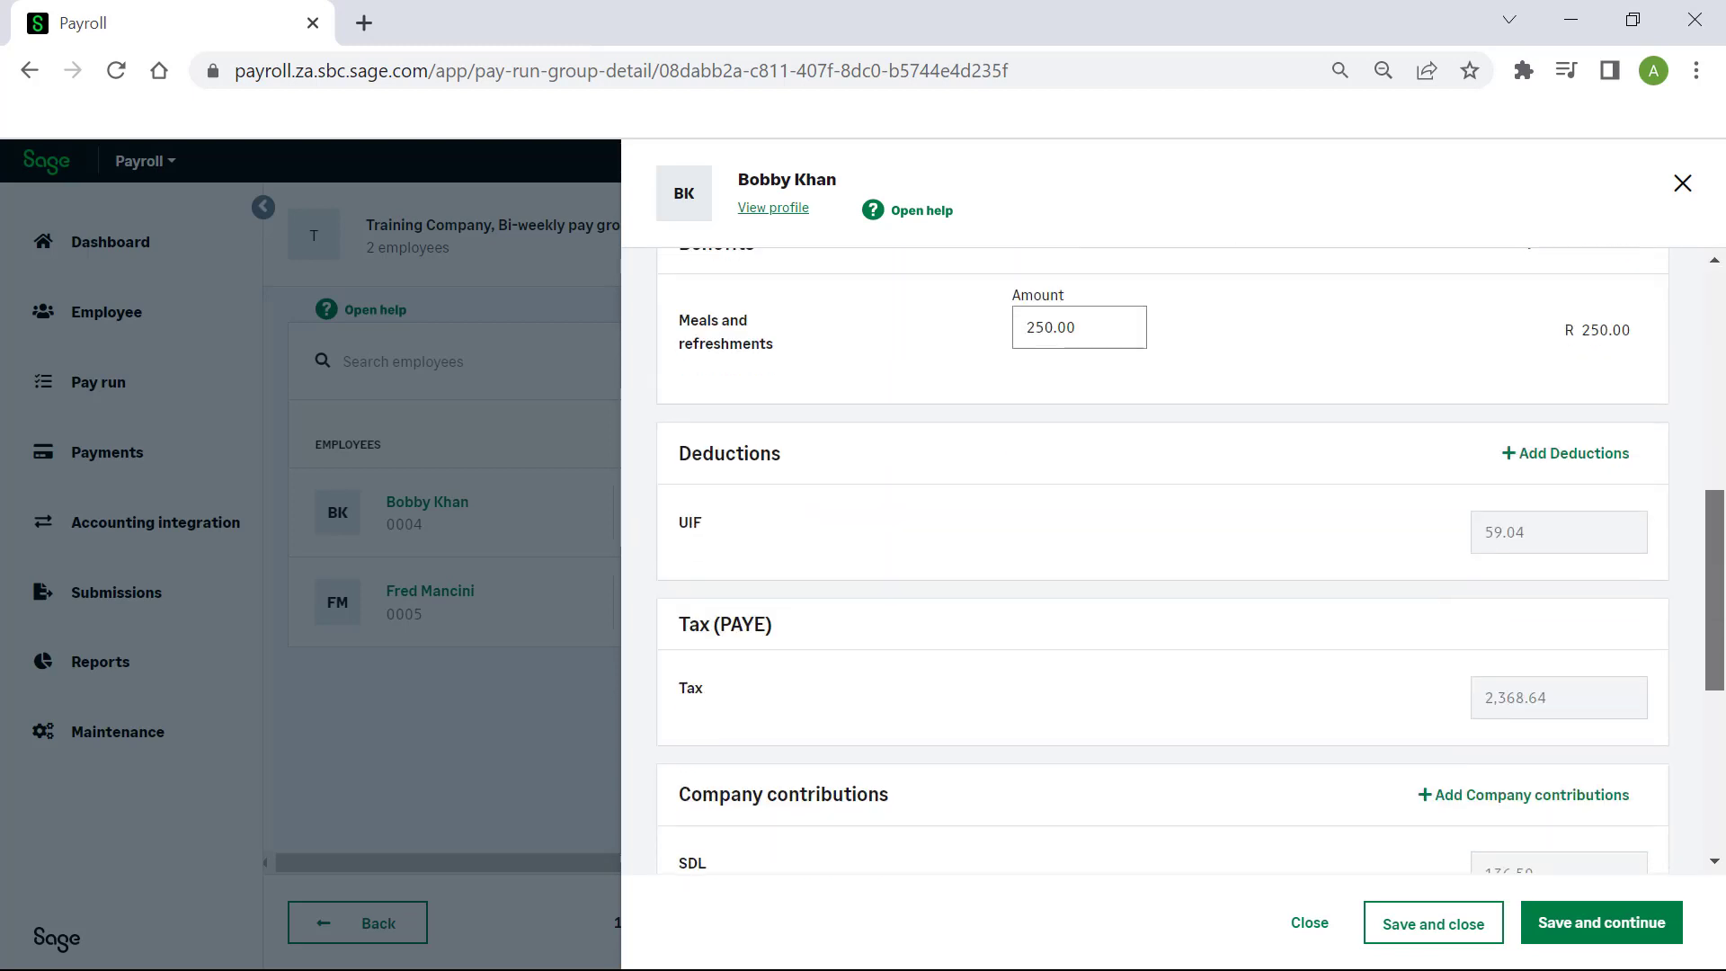
scroll(1162, 554, "down", 5)
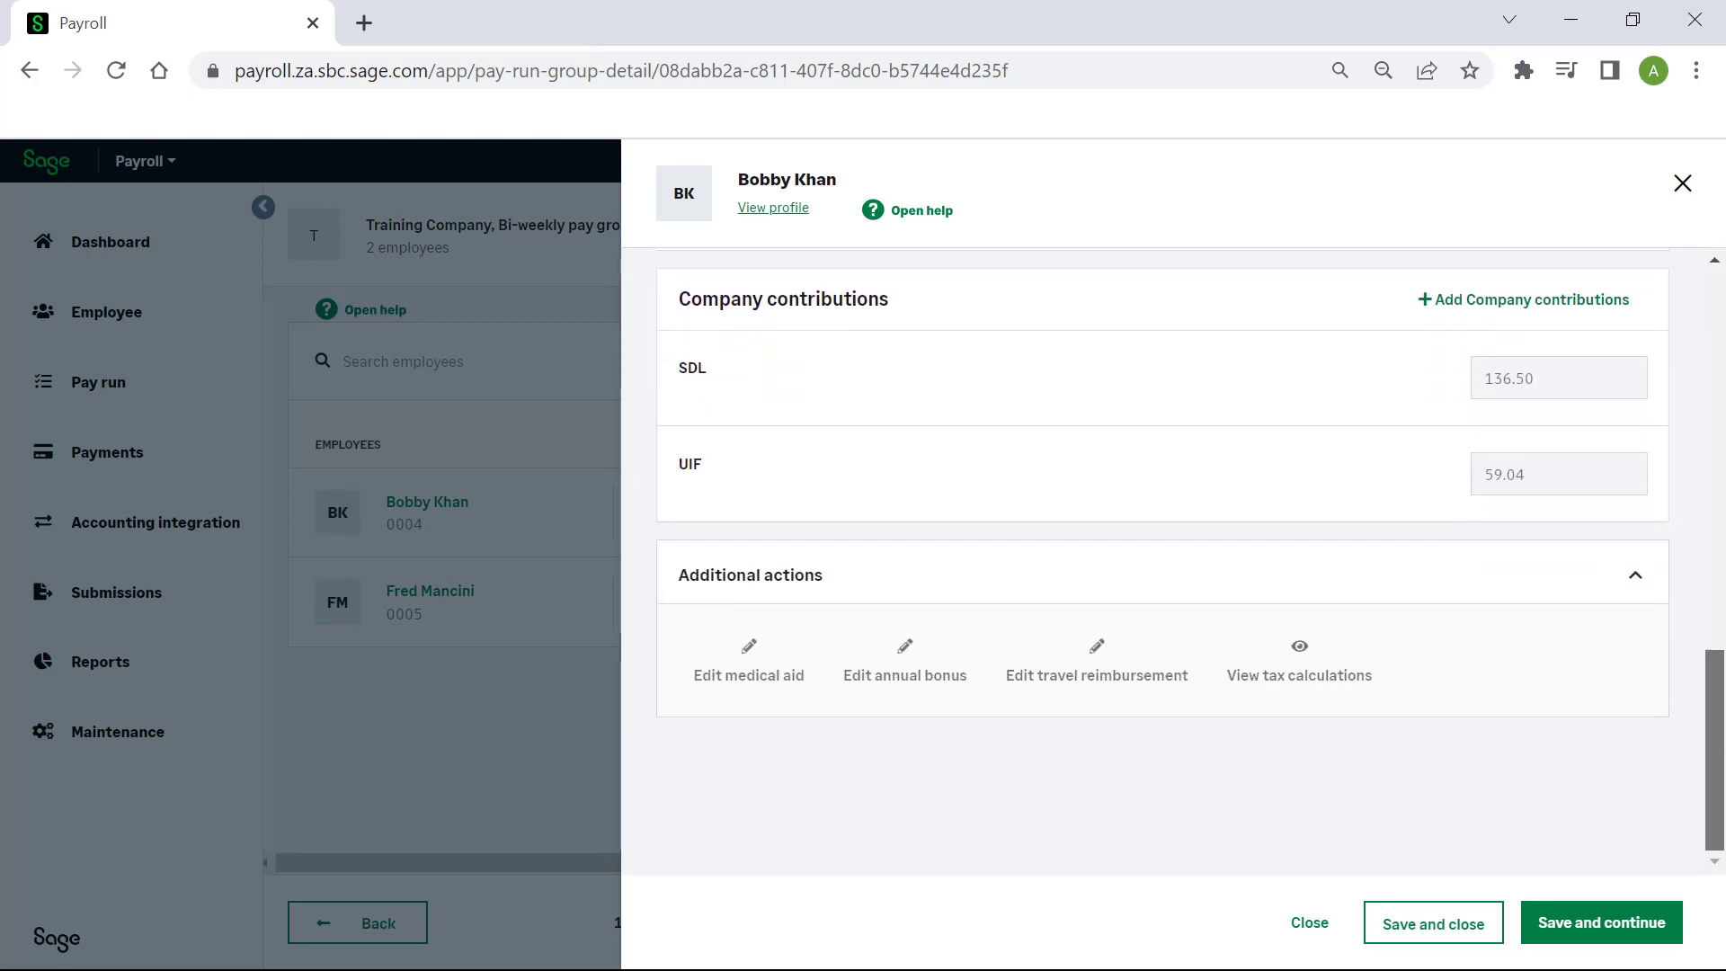
scroll(1162, 554, "up", 10)
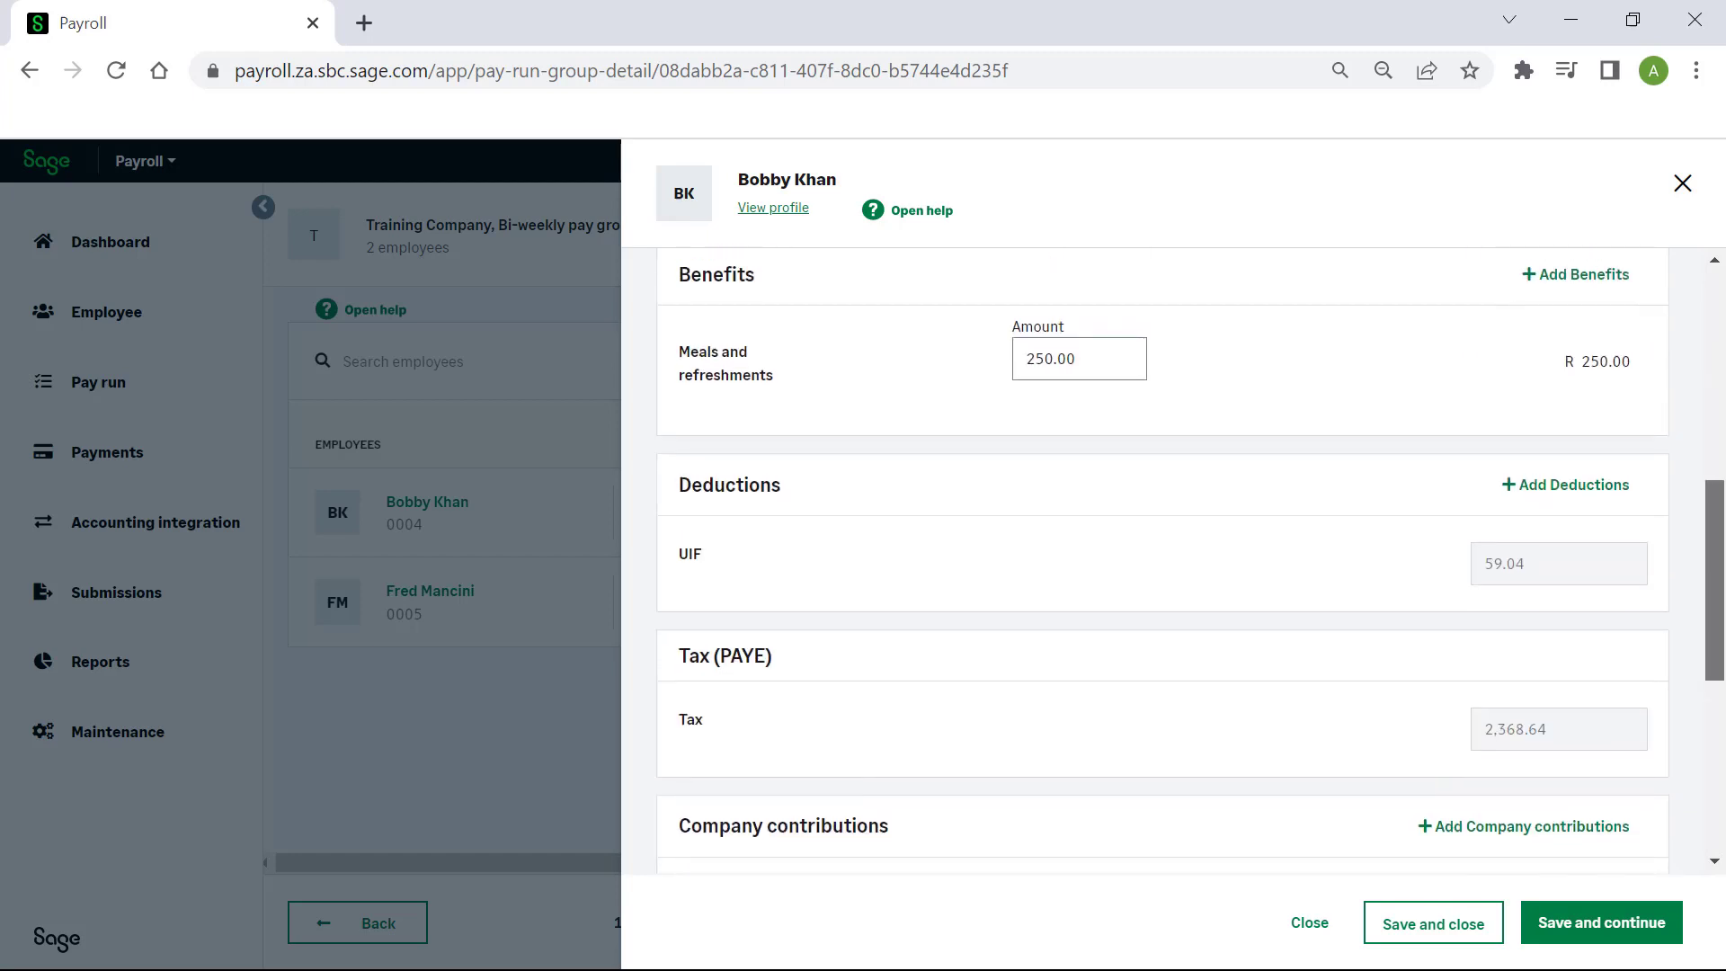
scroll(1162, 554, "up", 4)
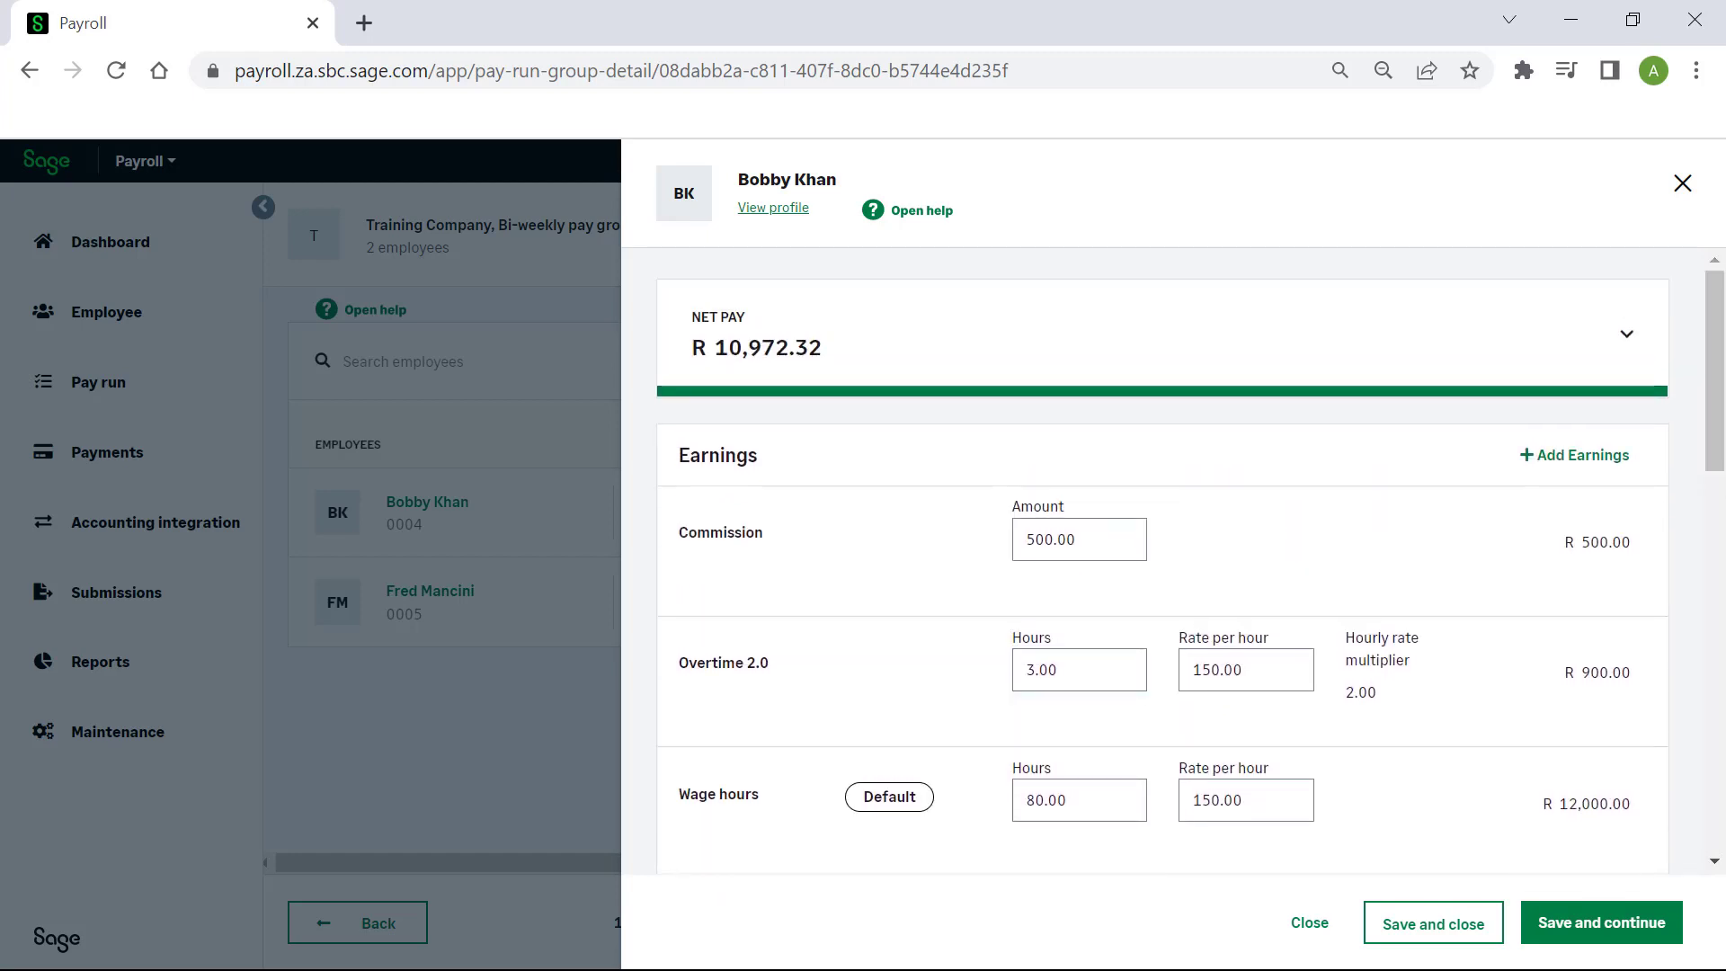
left_click(1309, 922)
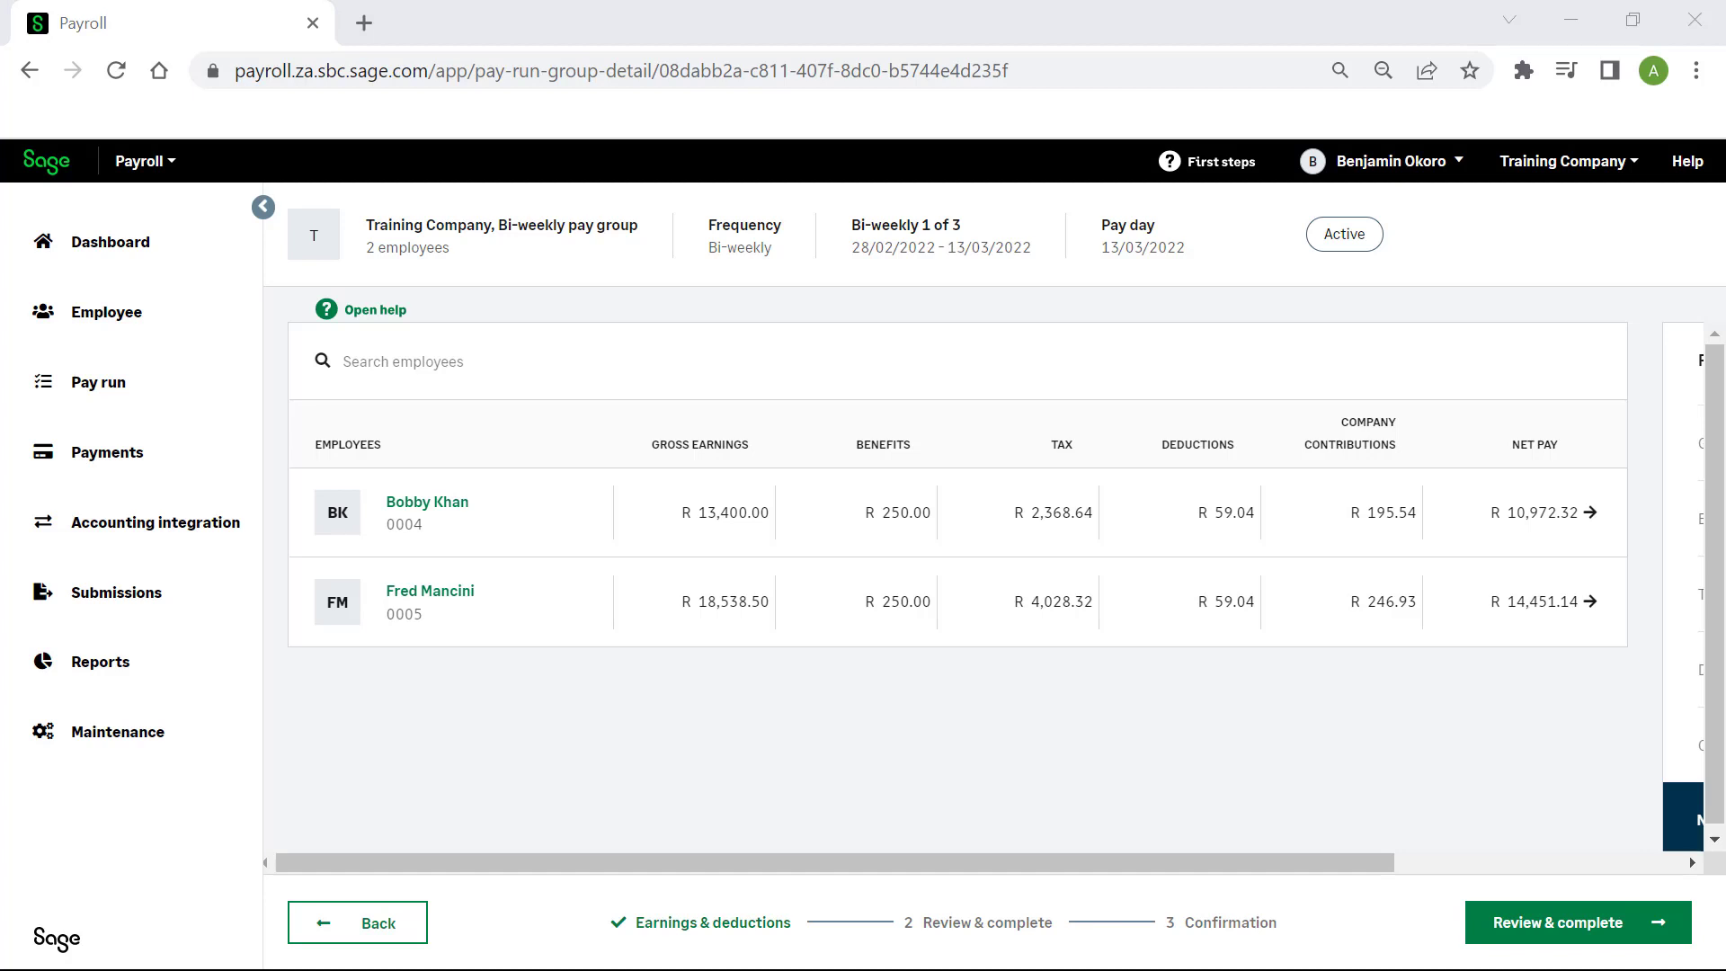
- Review the contributions and employee pay breakdown, complete the pay run and return to the pay run list
left_click(1557, 922)
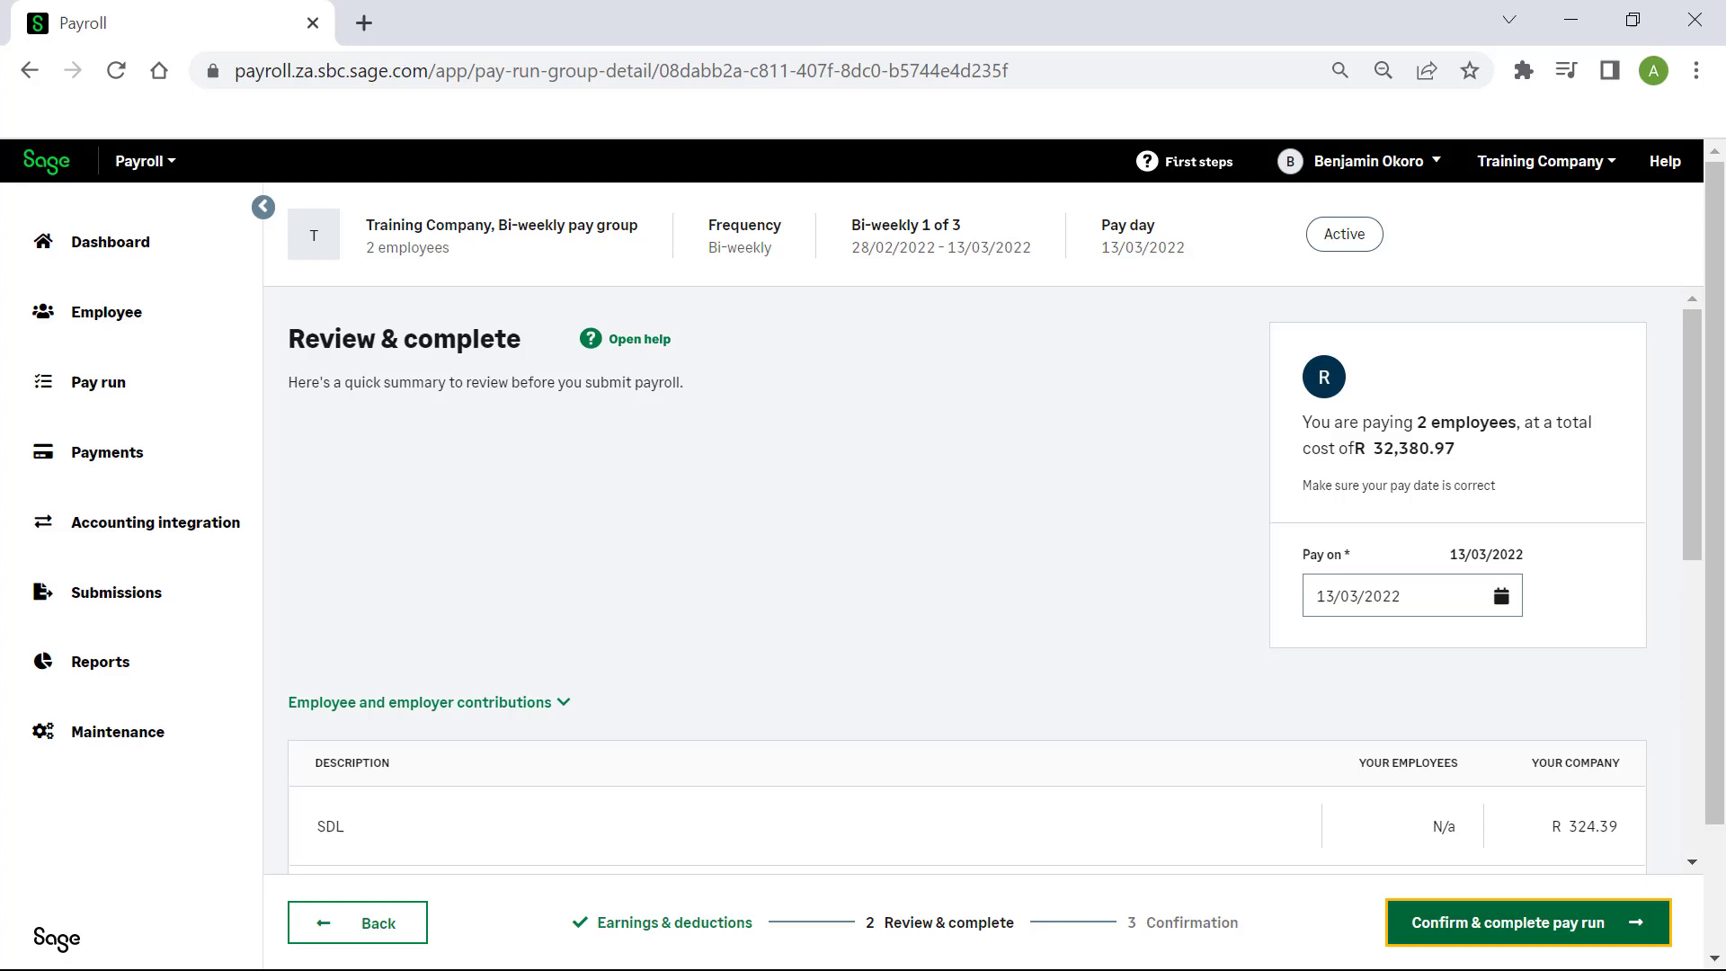
left_click_drag(1692, 434, 1692, 599)
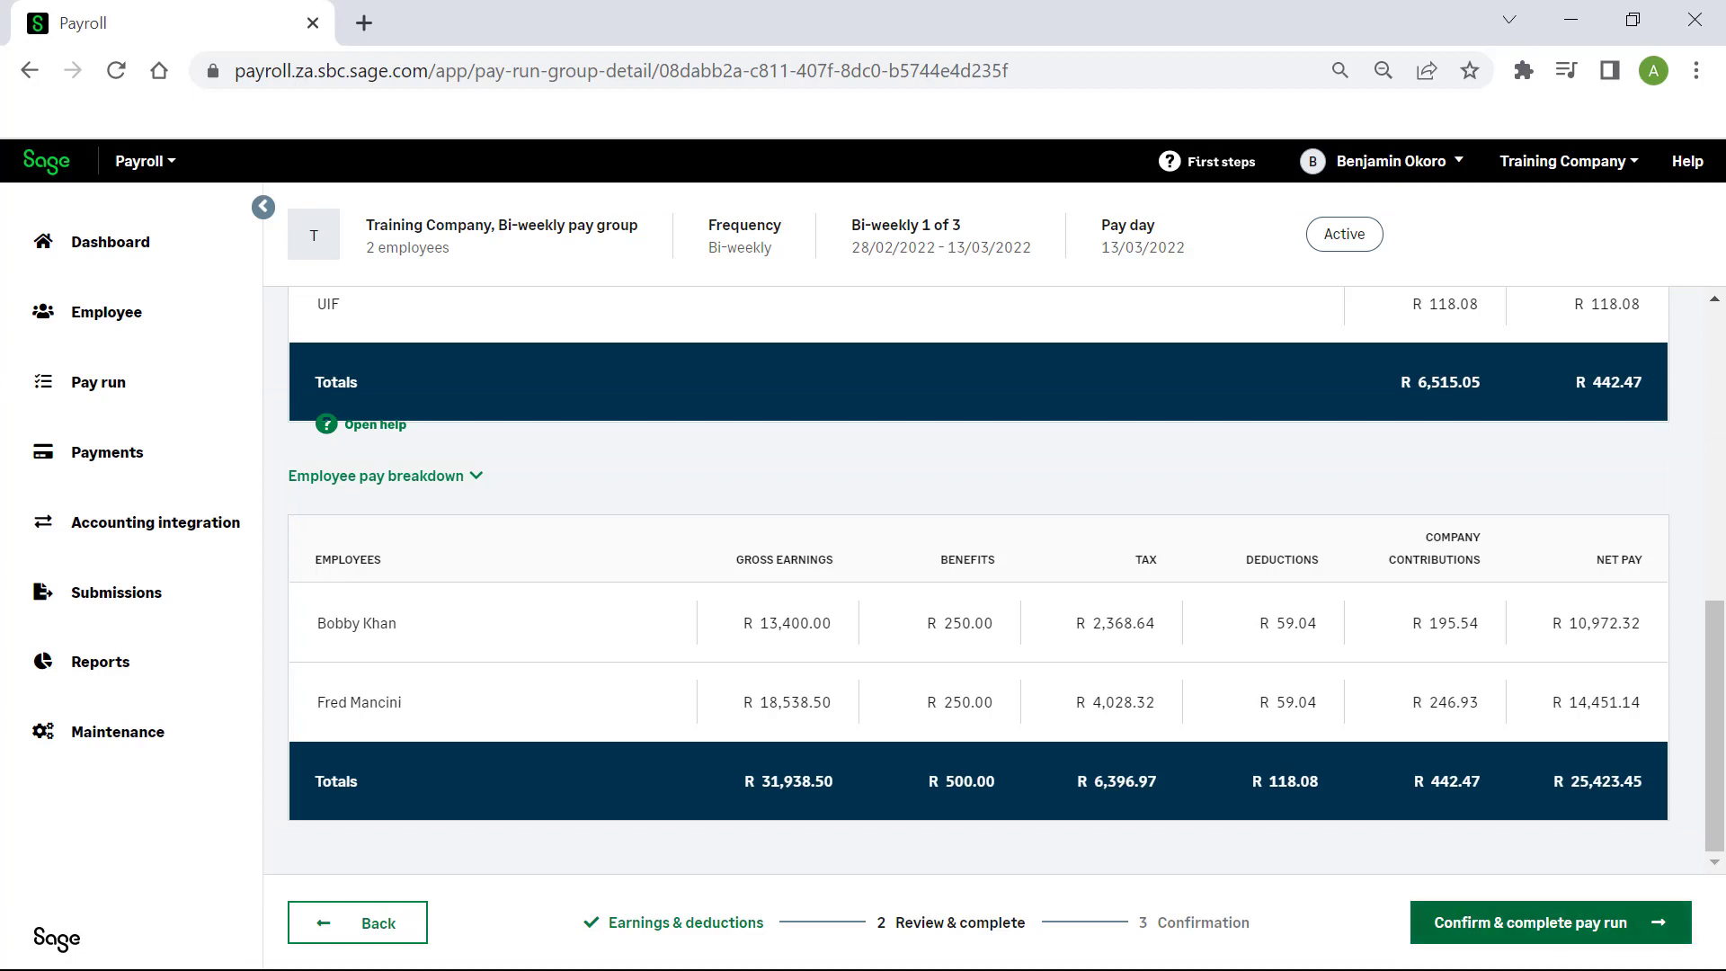
left_click(1550, 922)
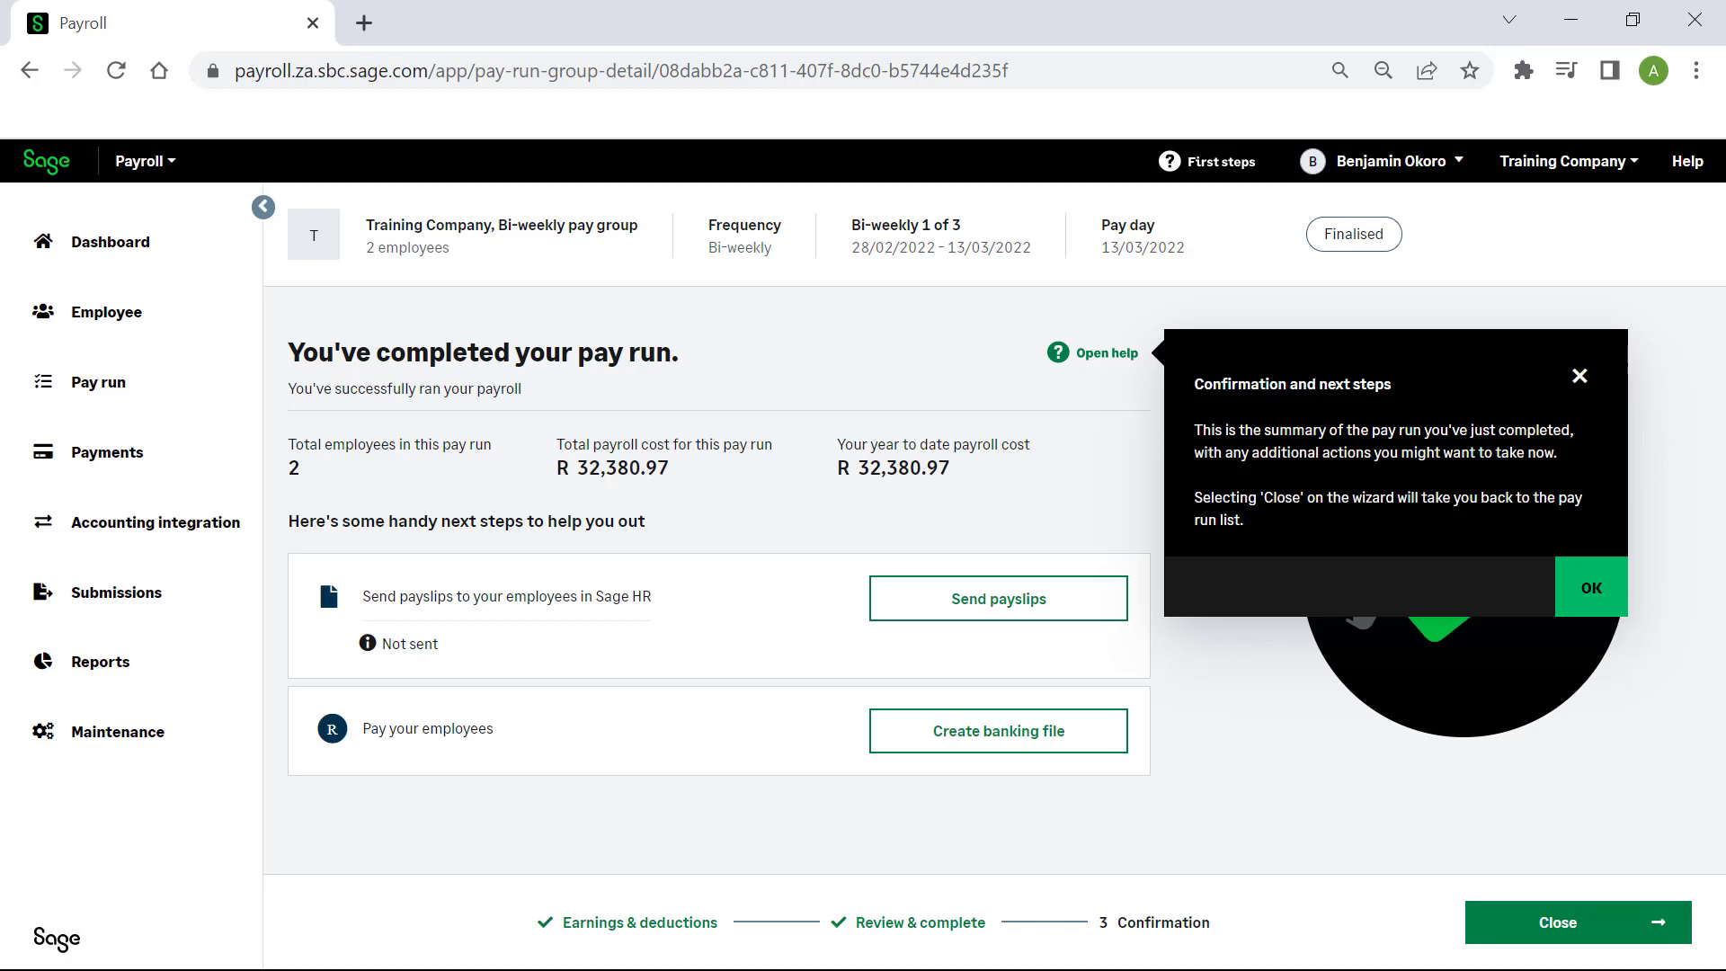
left_click(1591, 587)
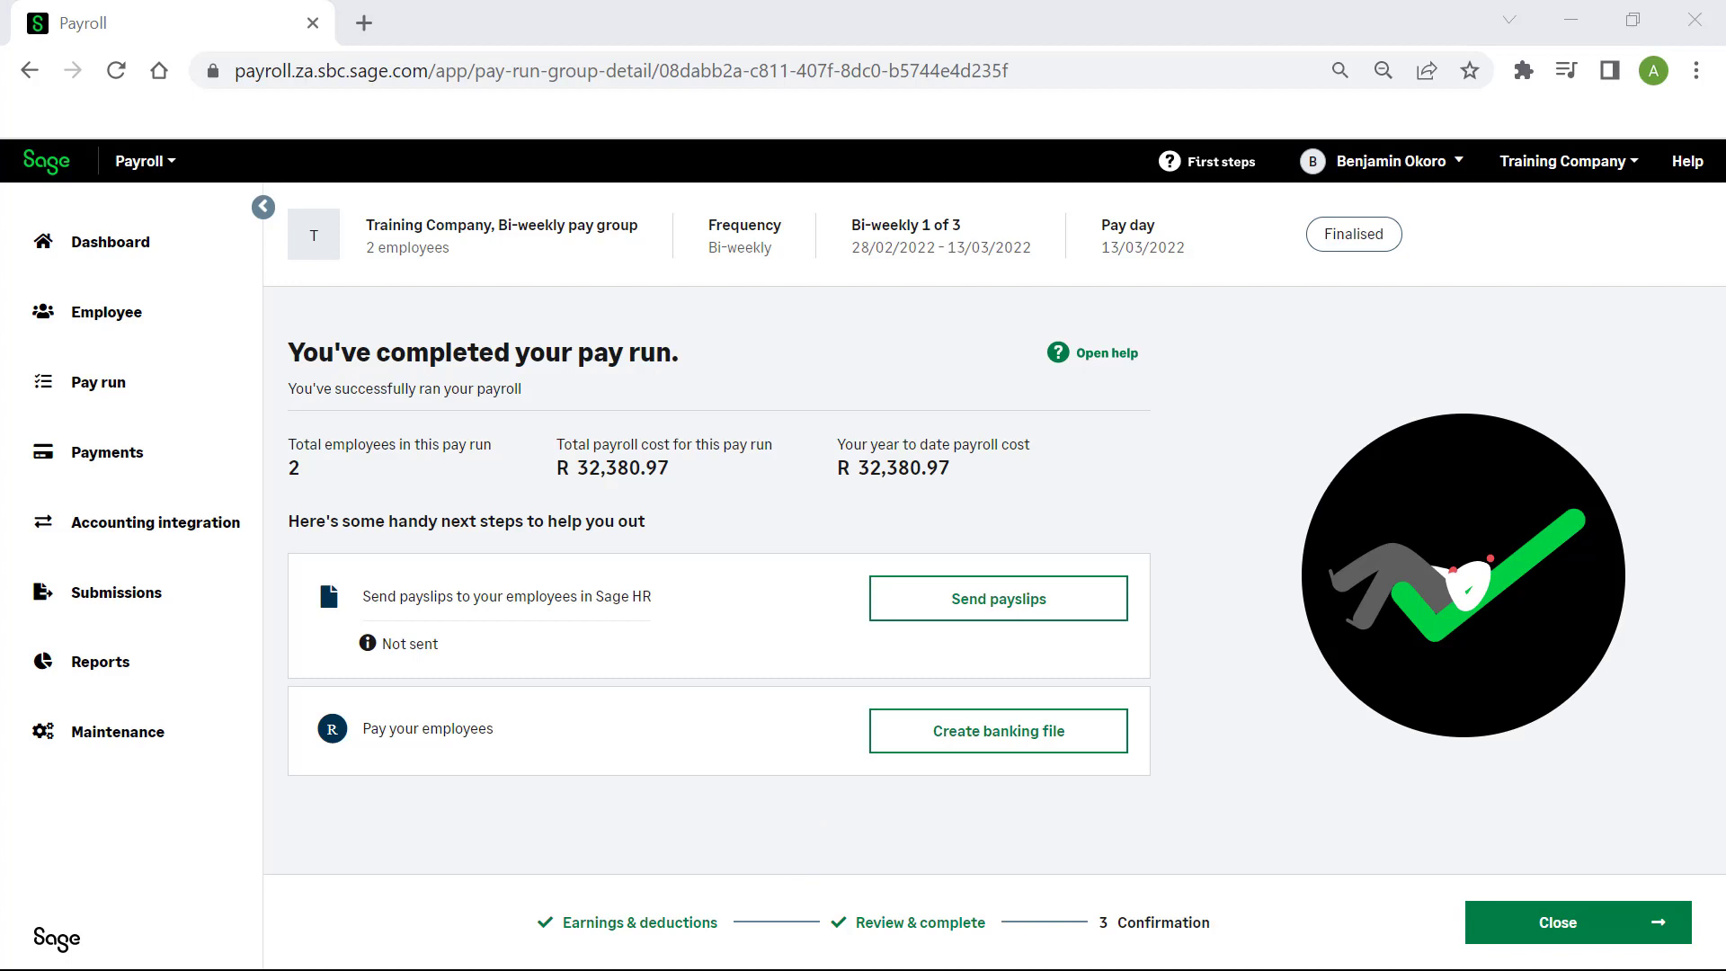
left_click(1558, 922)
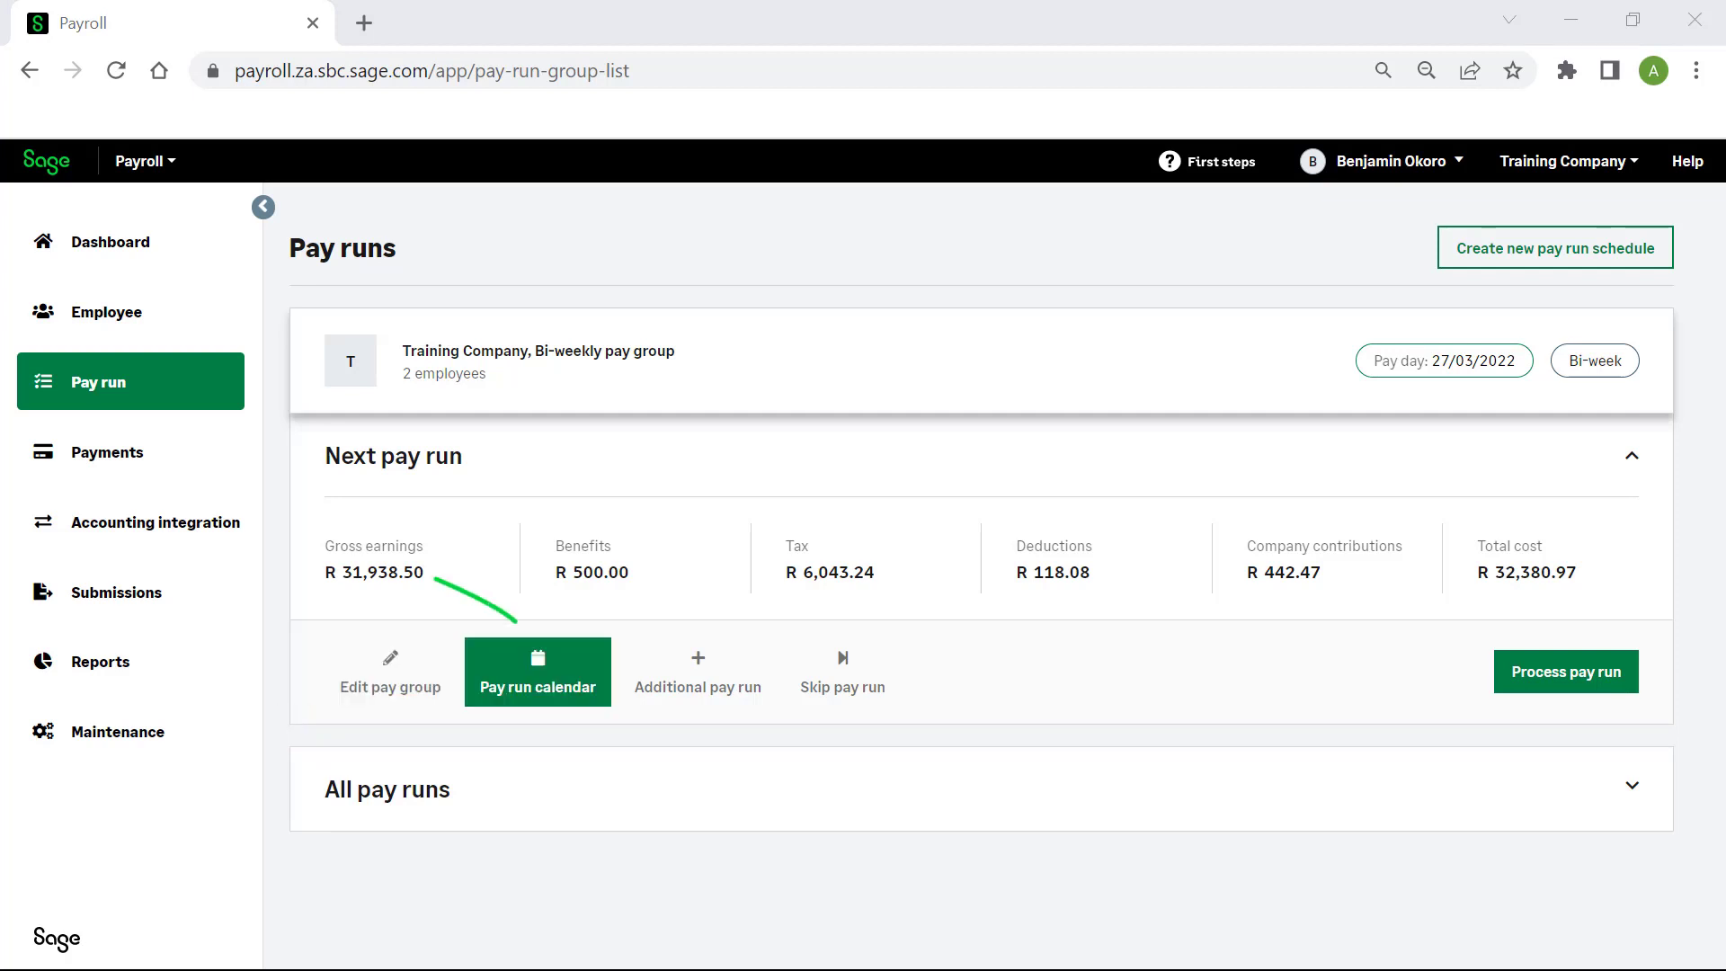
- Examine the bi-weekly pay group's pay run schedule calendar and return to the pay run list
left_click(537, 672)
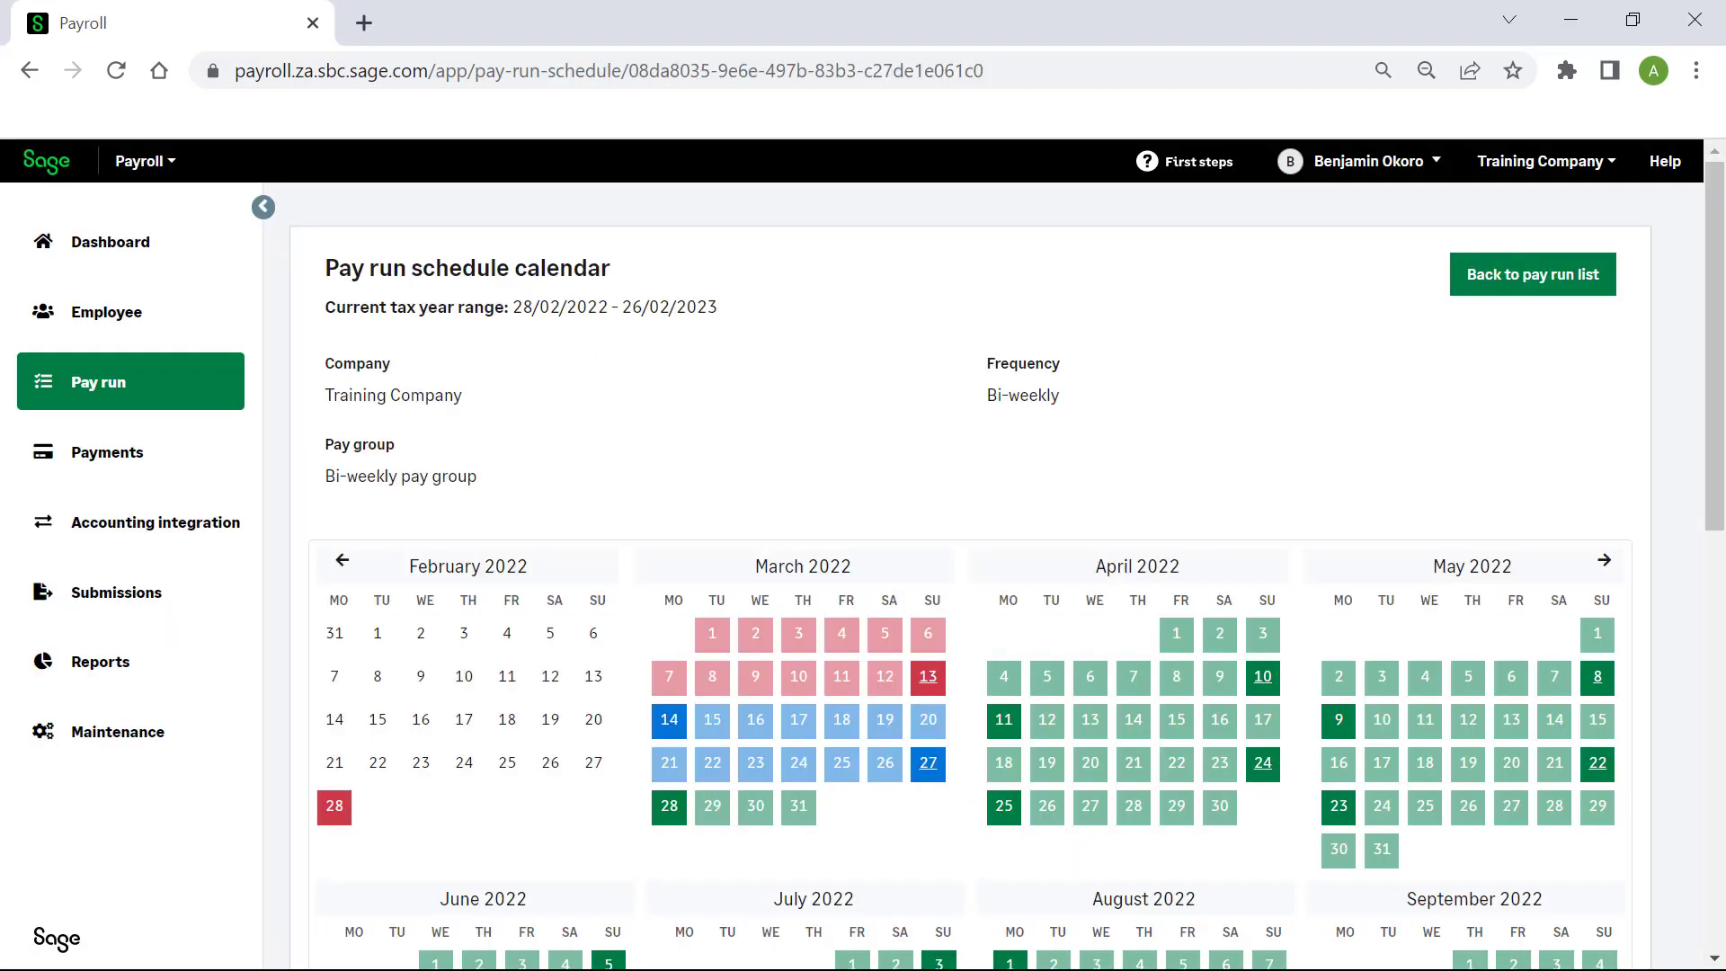
scroll(971, 575, "down", 3)
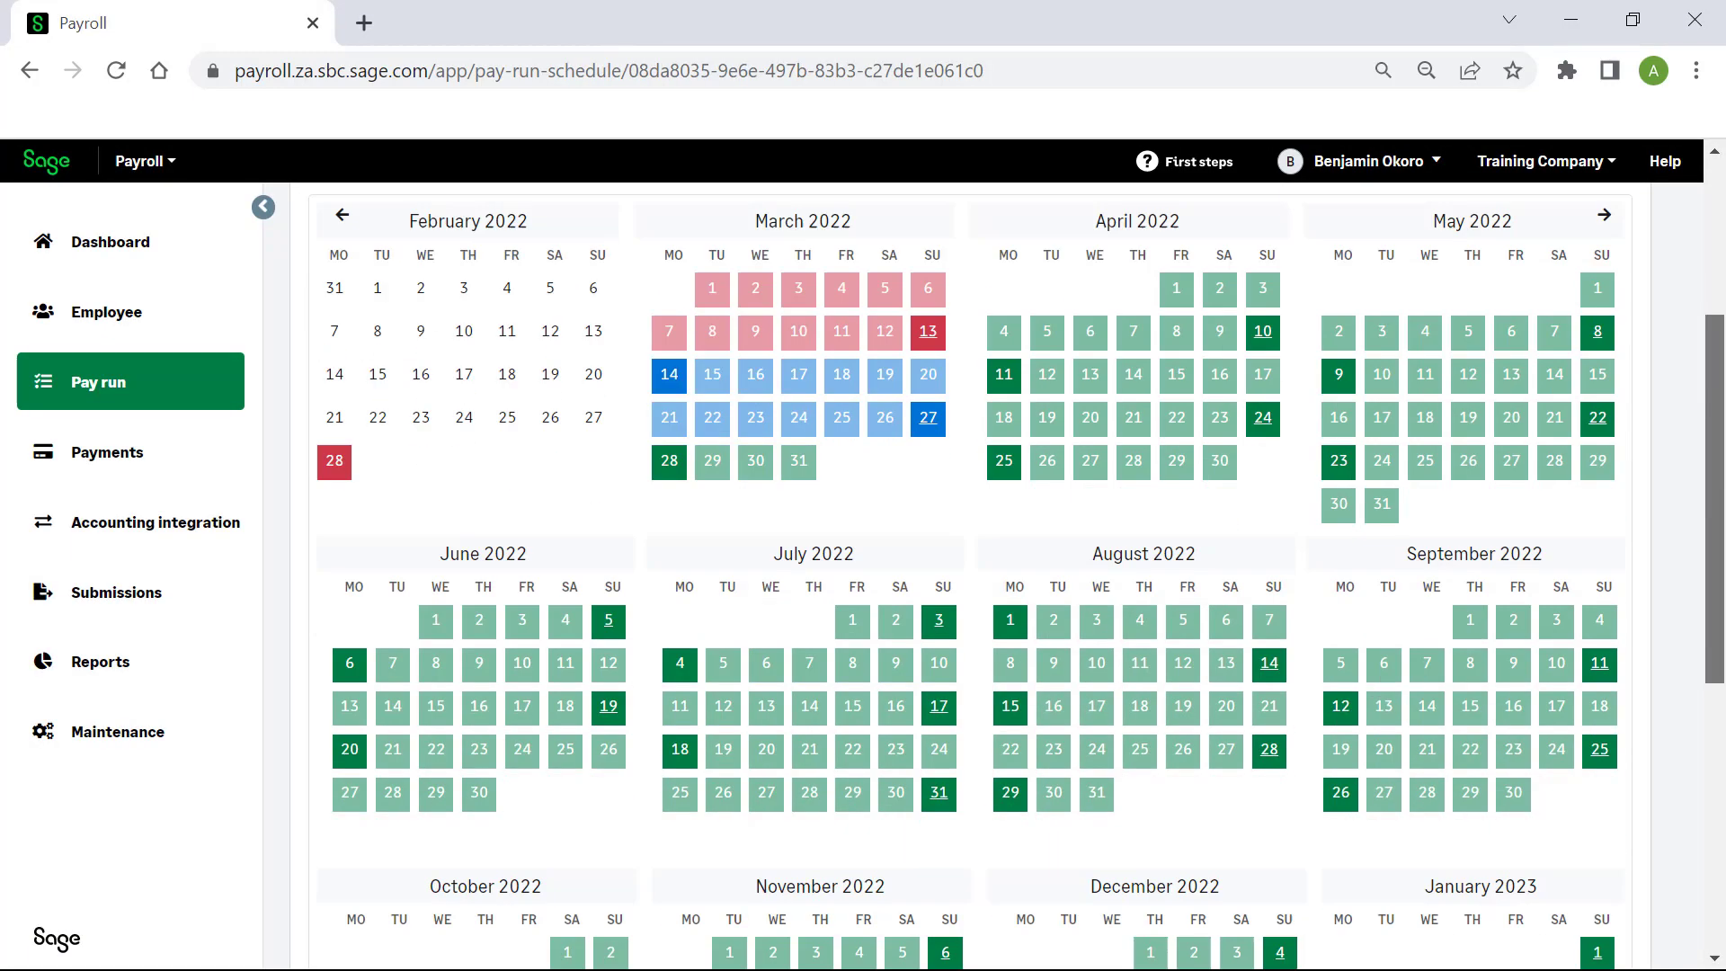
left_click_drag(1714, 499, 1714, 346)
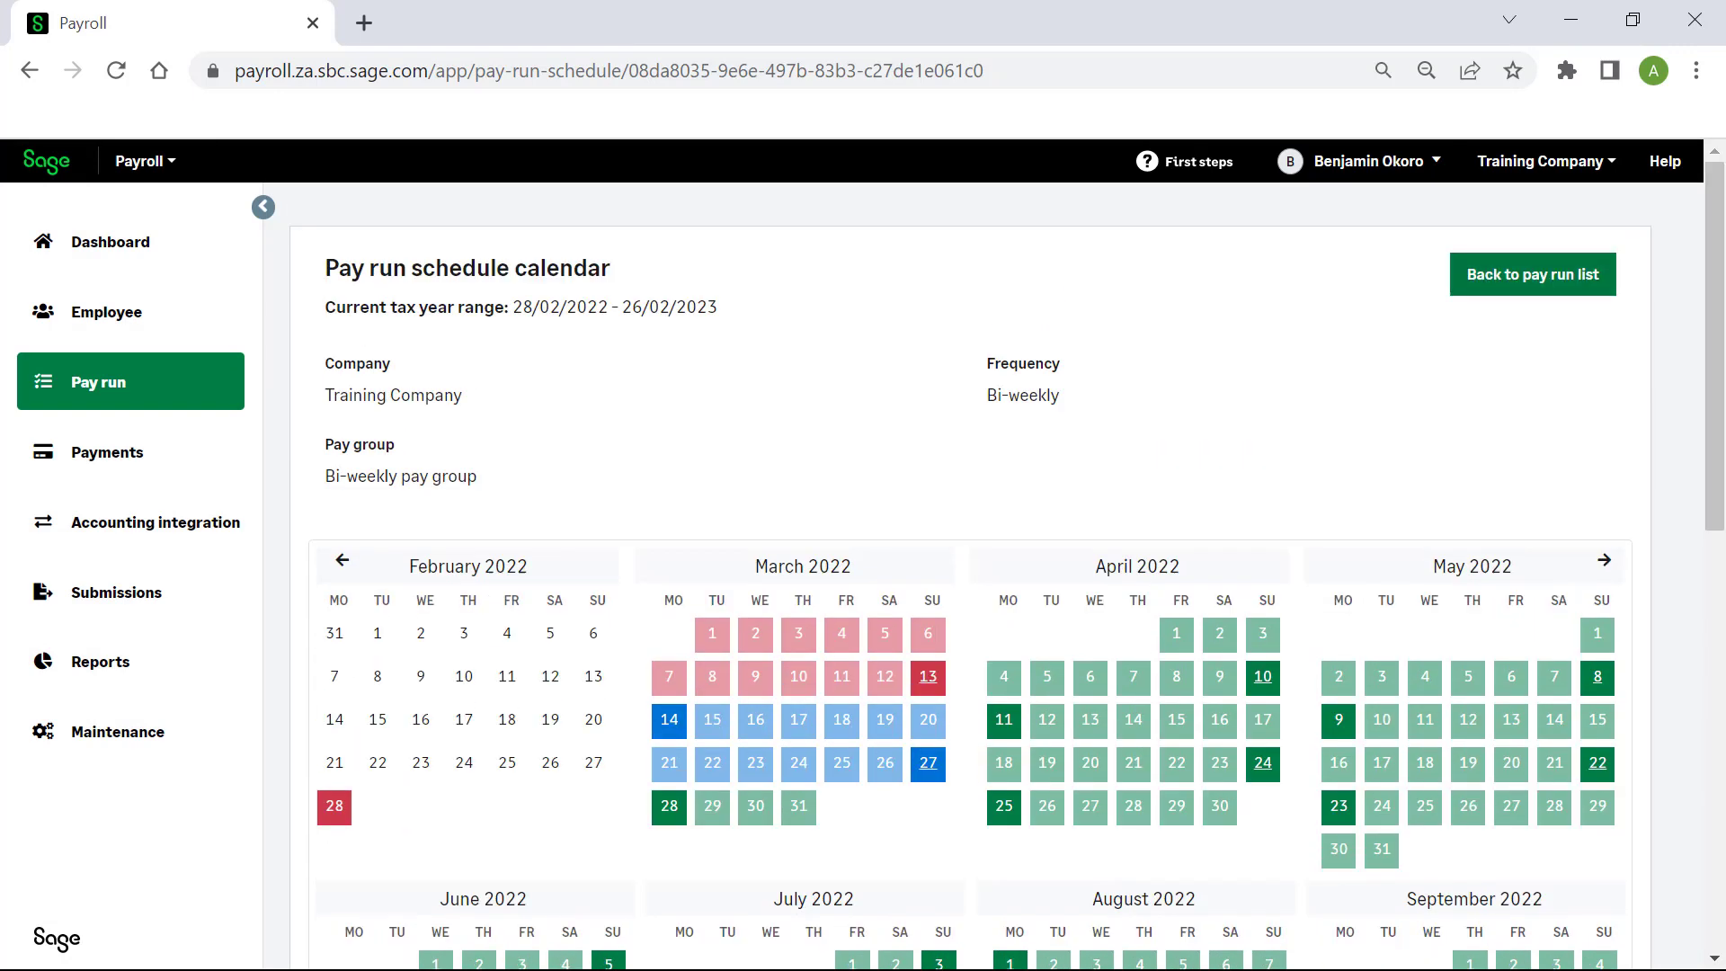
left_click(1533, 269)
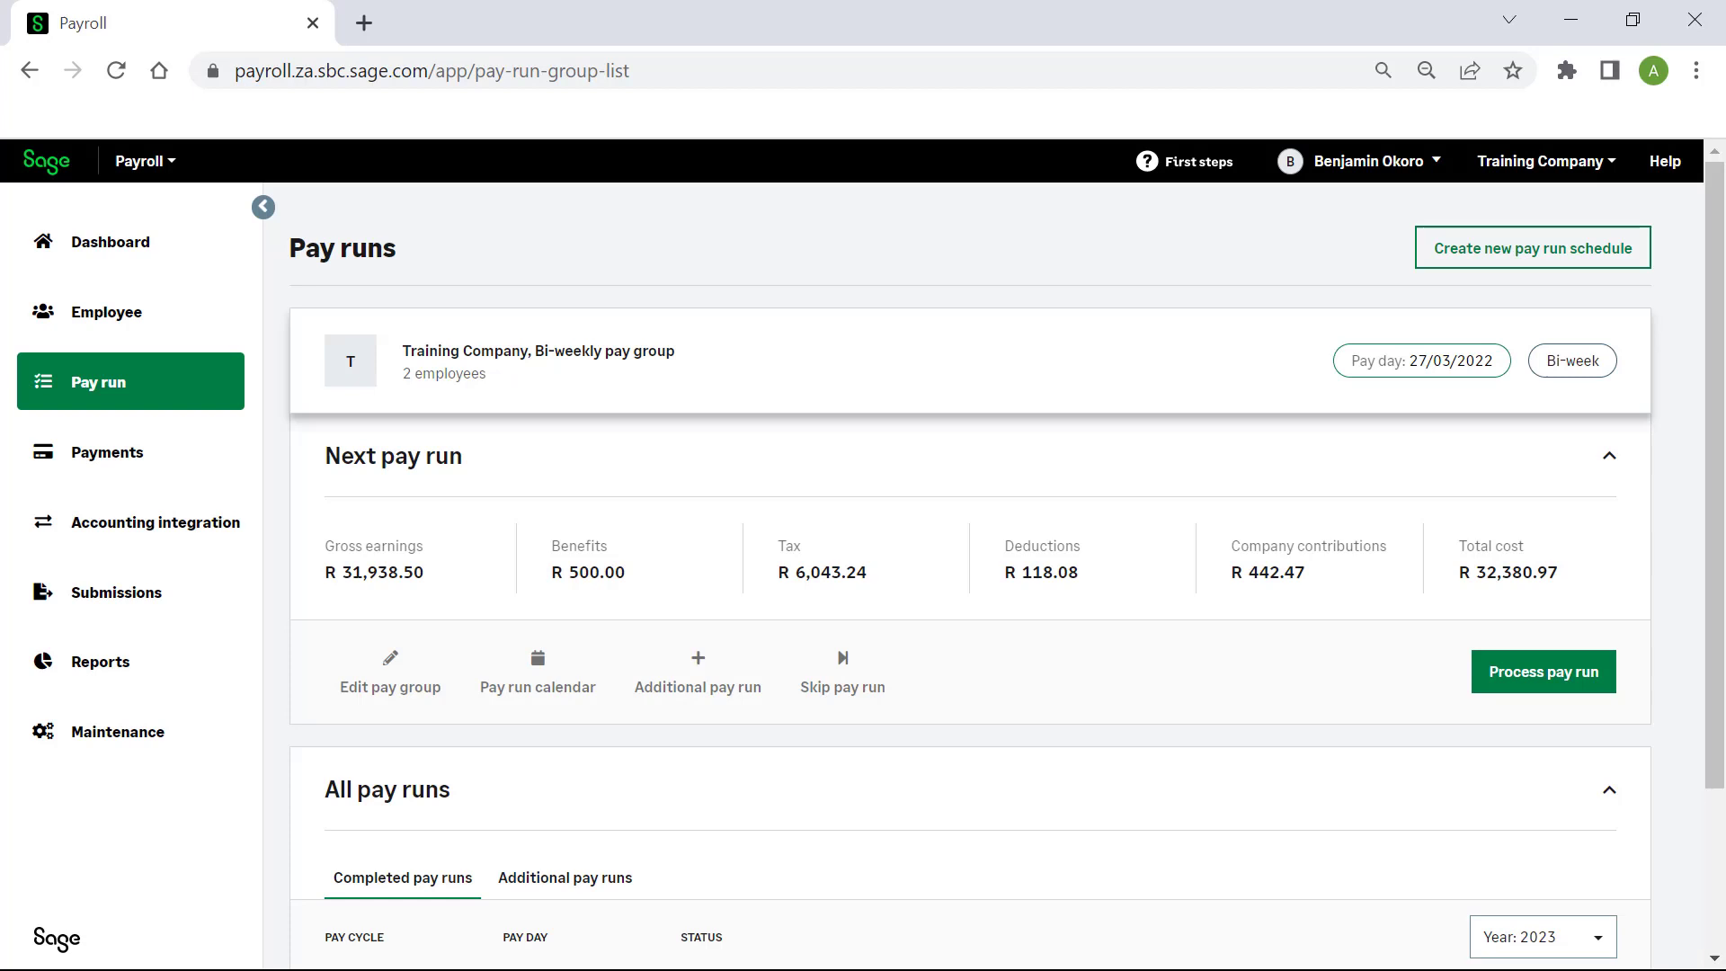
- Show the bi-weekly pay group's completed pay runs under All pay runs
scroll(1006, 561, "down", 2)
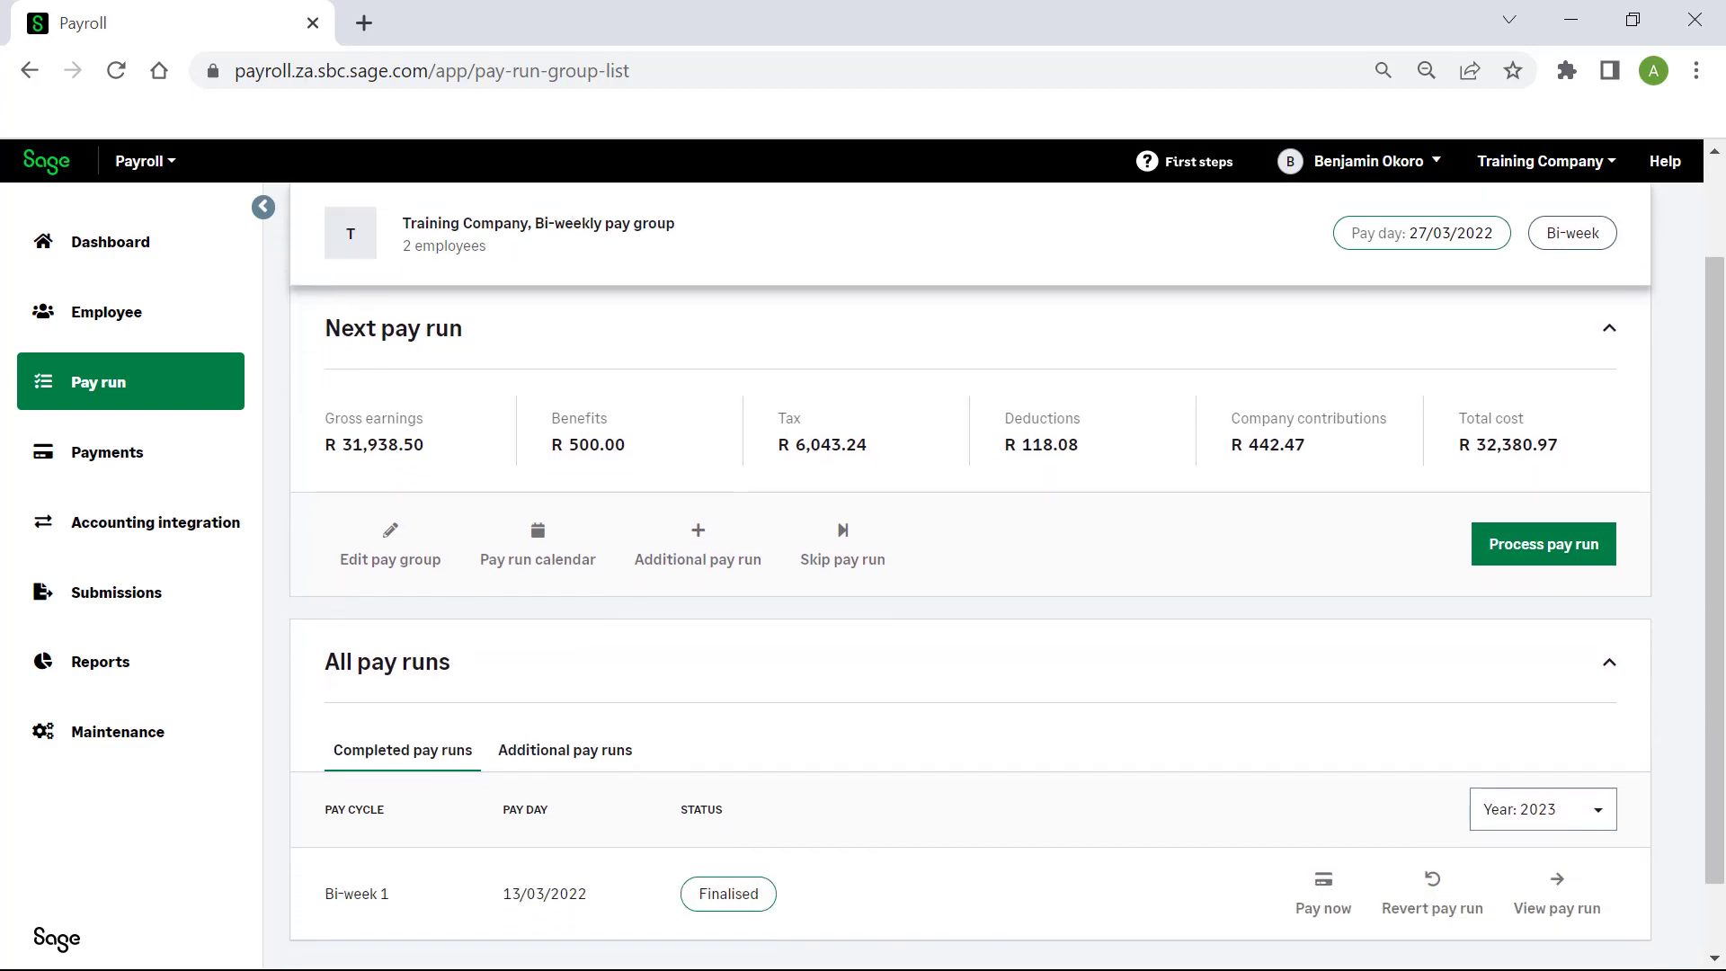